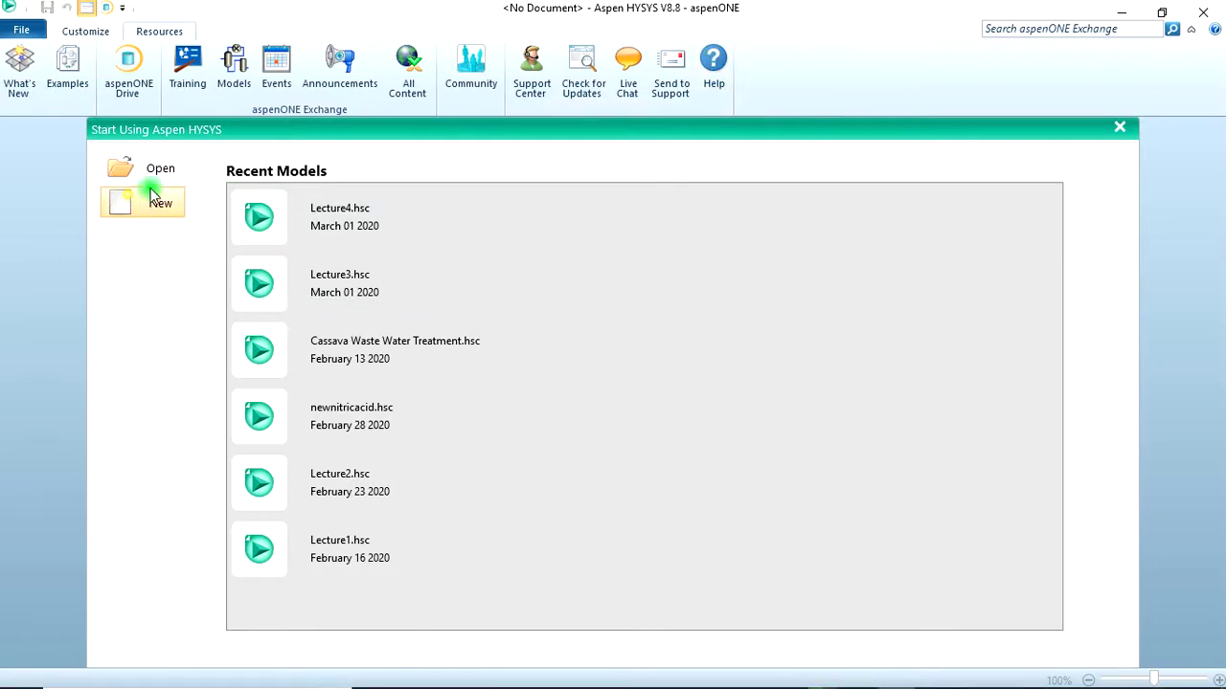
- Start a new simulation case and look over its component lists and petroleum assays
click(161, 203)
click(163, 202)
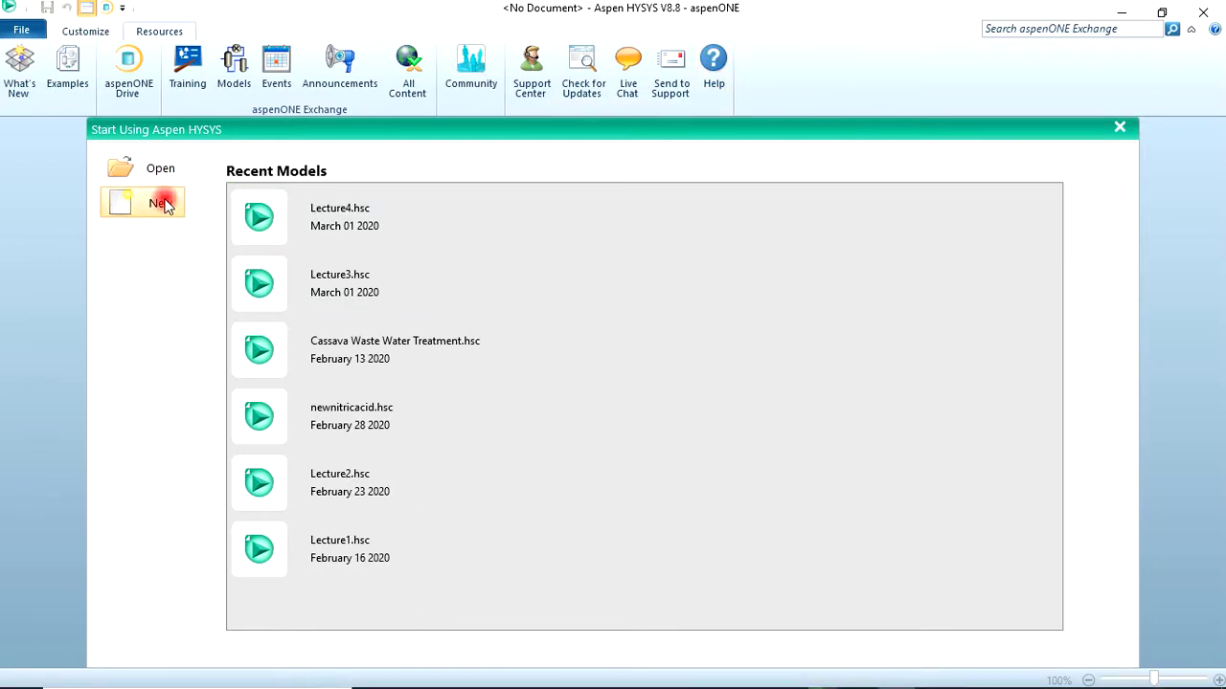
click(151, 205)
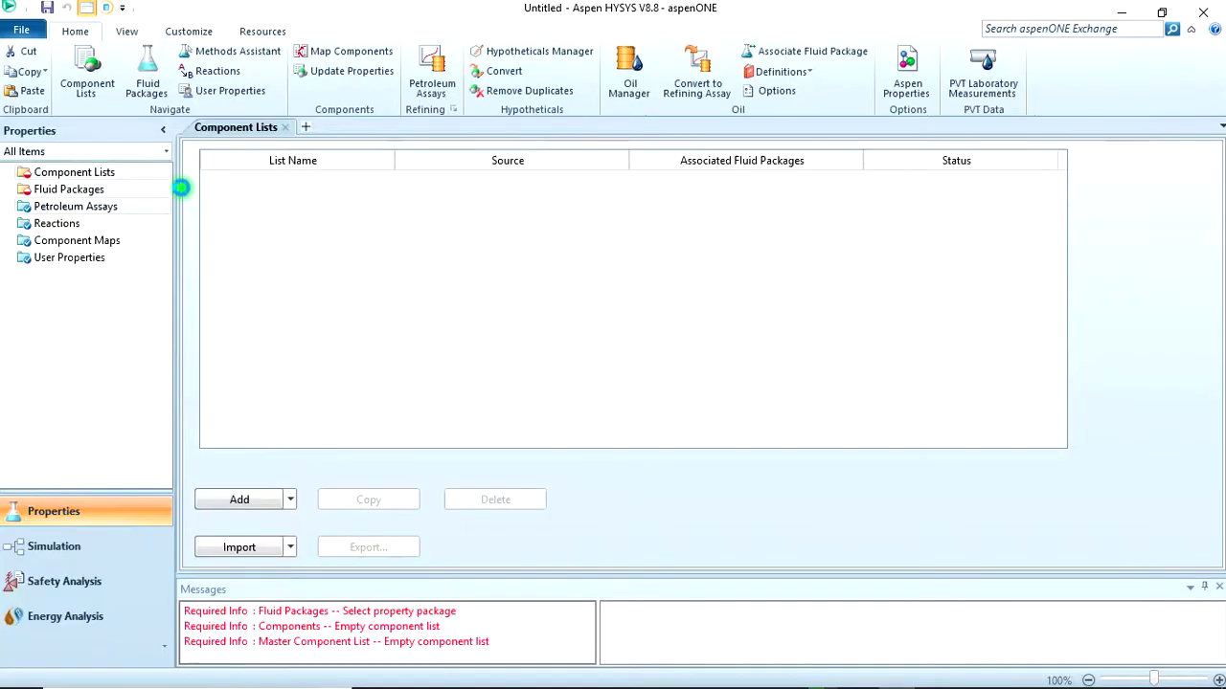
click(181, 188)
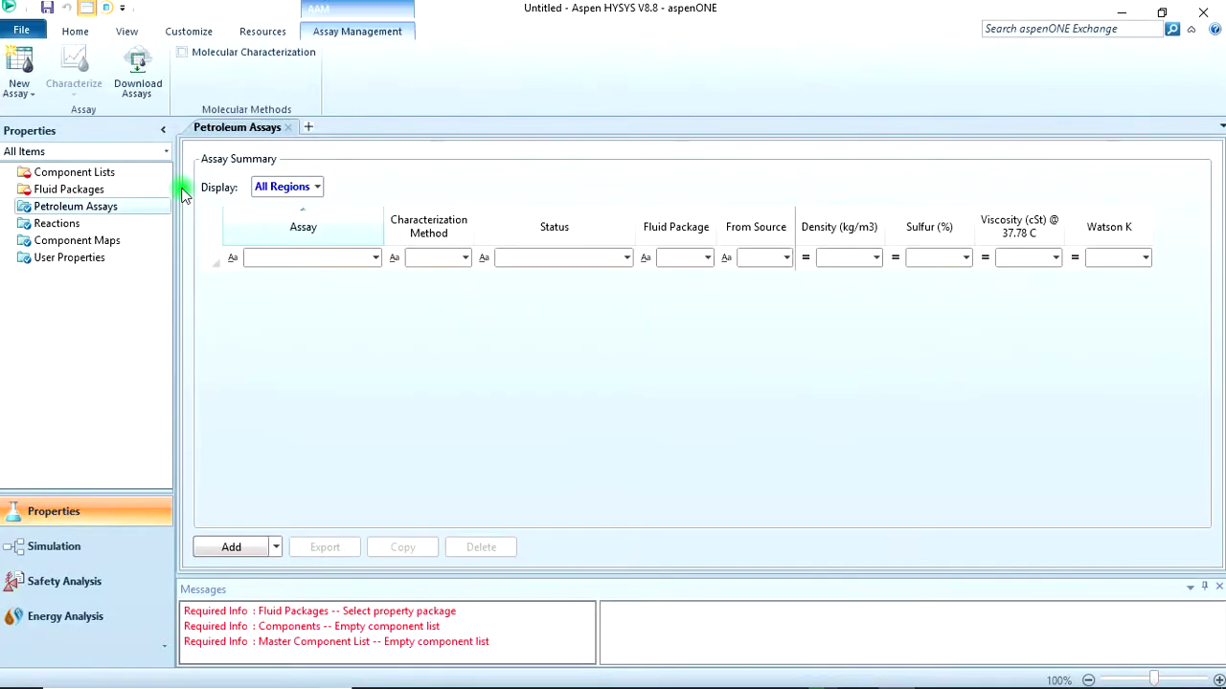
click(108, 177)
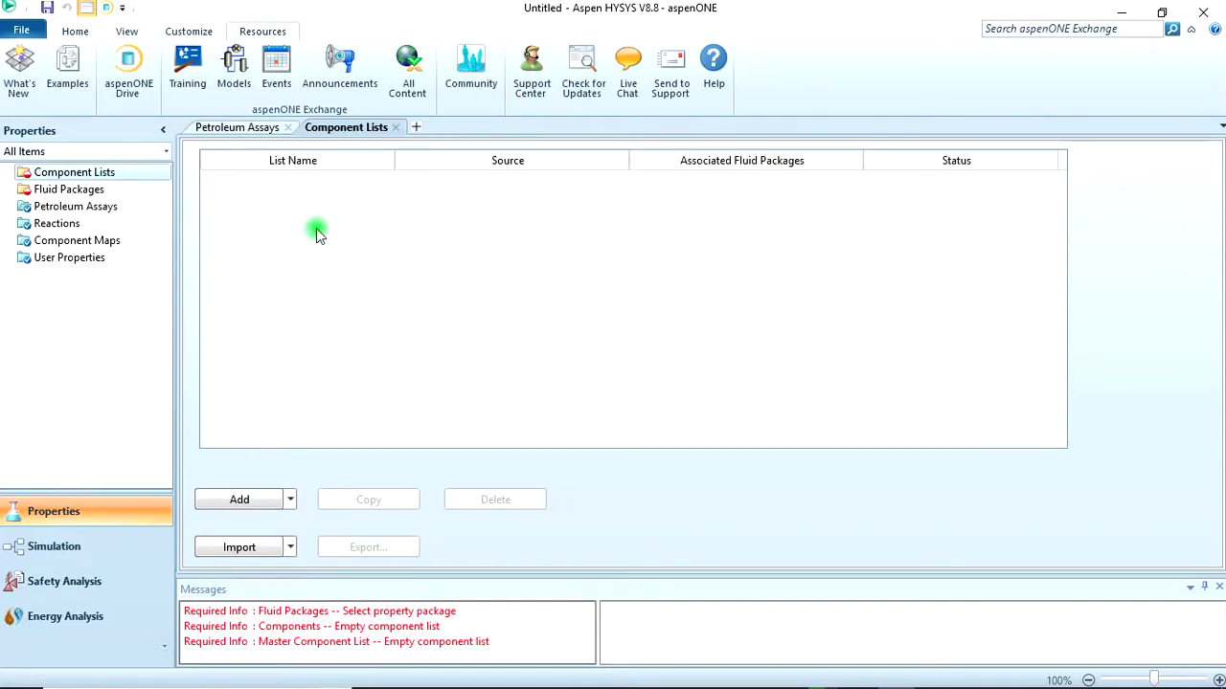
- Save the case as Lecture5 in the Genius Creed Hysys Training folder
key(ctrl+s)
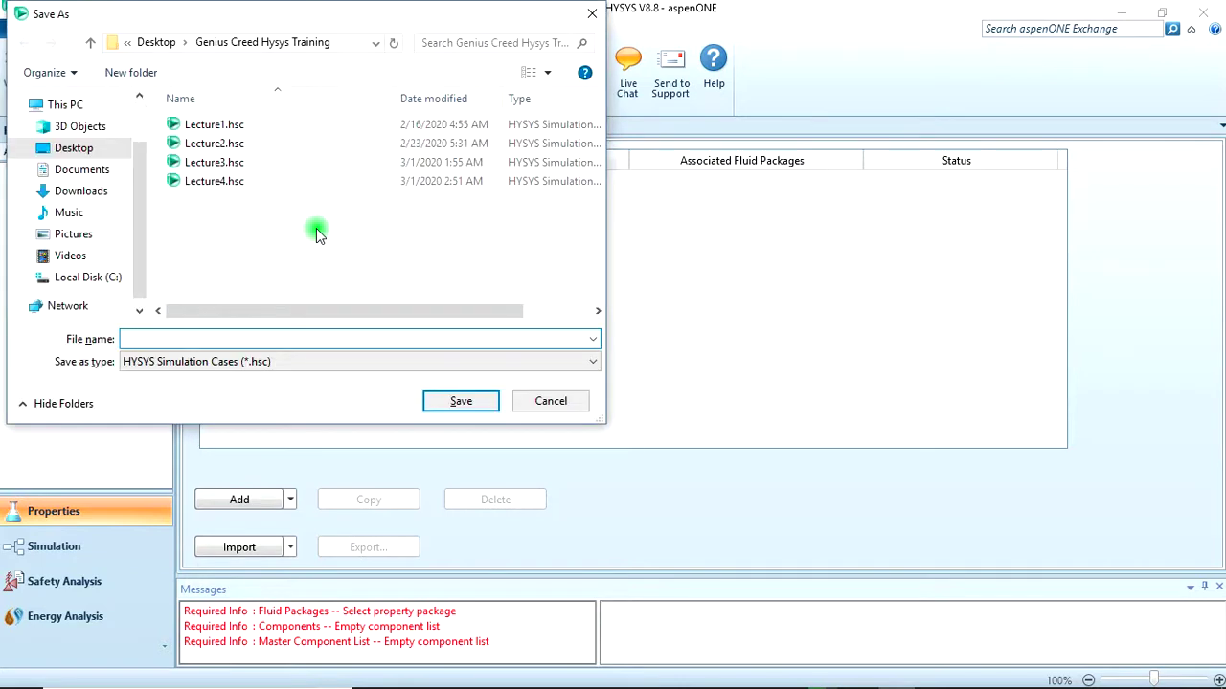
text(Lect)
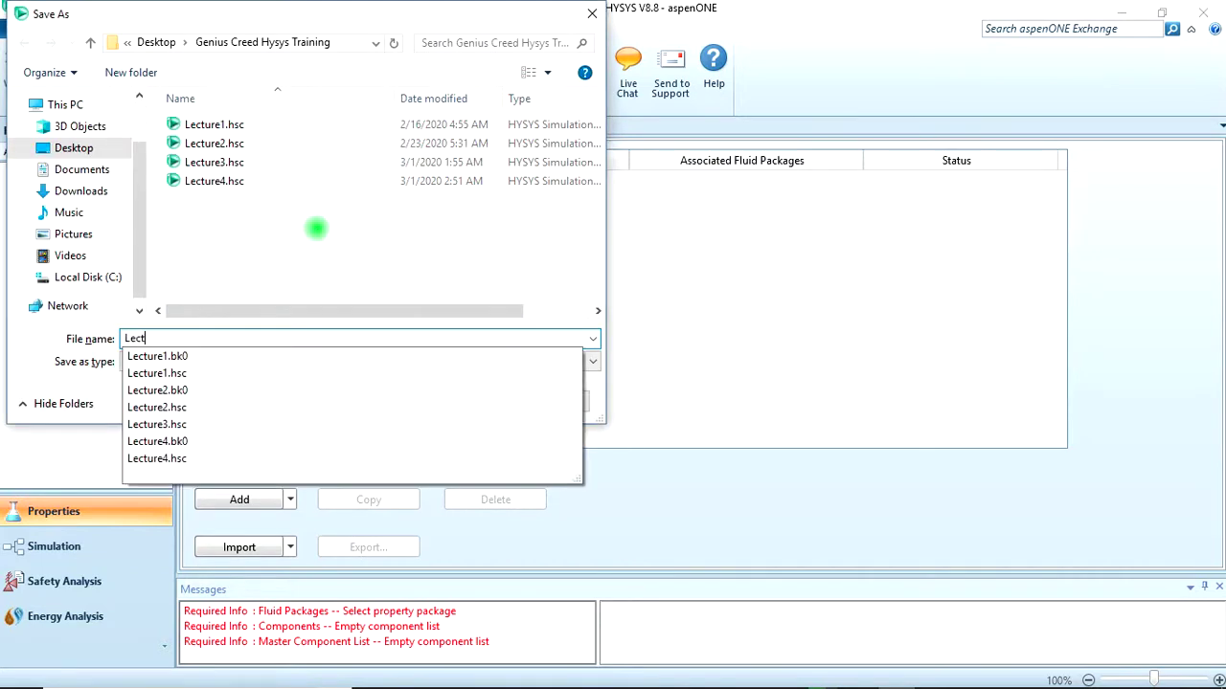
text(ure5)
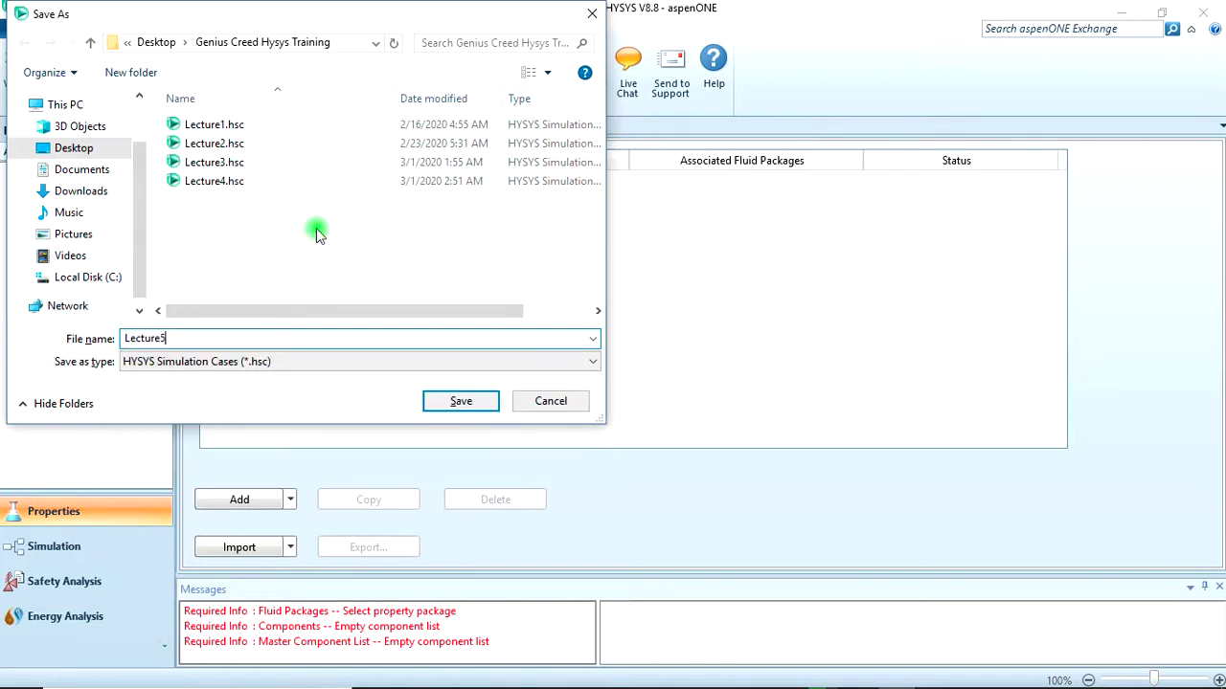
click(460, 401)
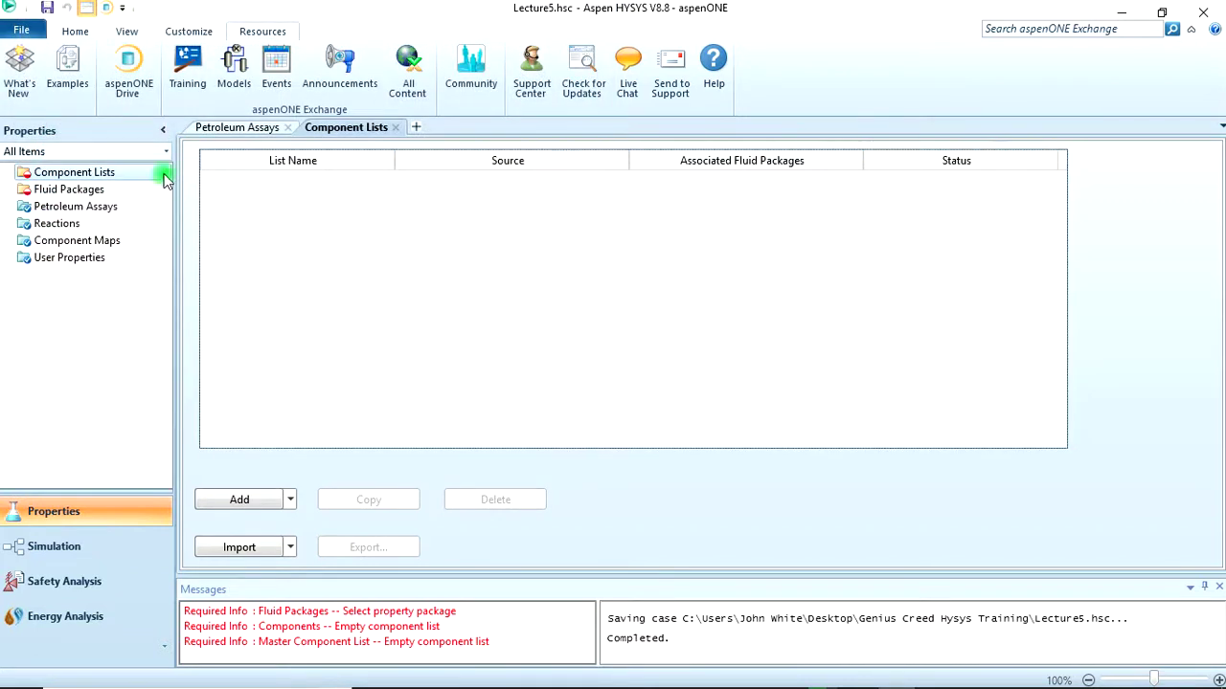
- Create a component list containing Methane, Ethane and Propane
click(242, 500)
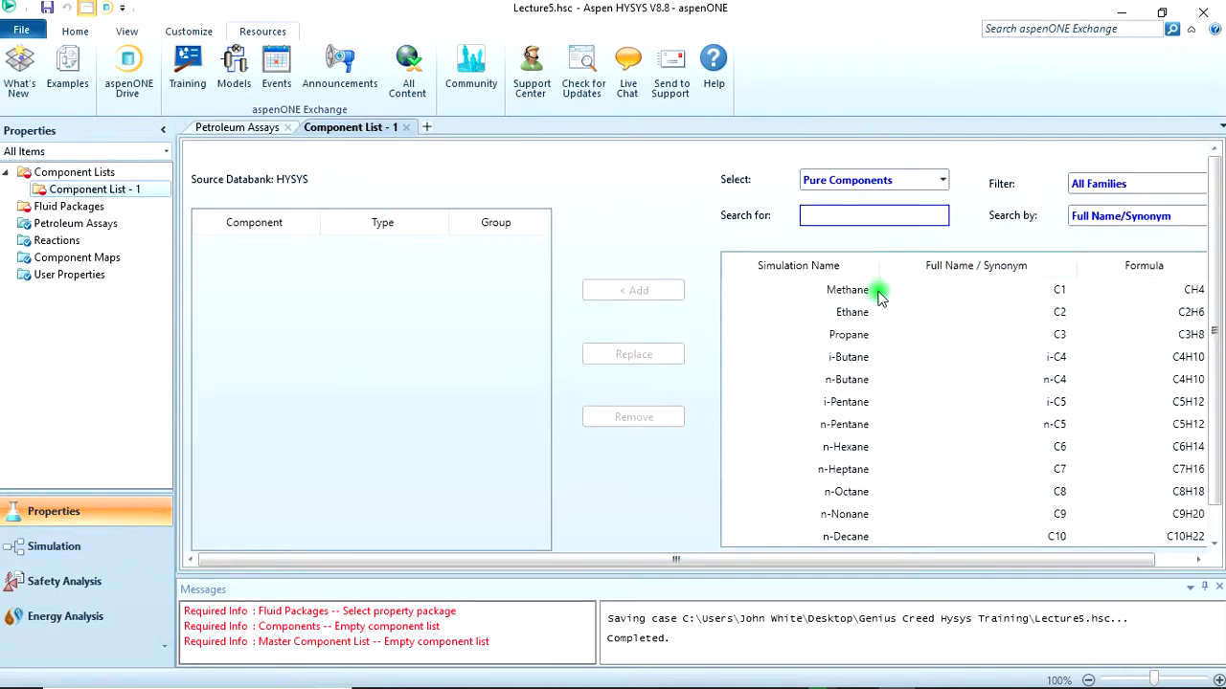
click(839, 291)
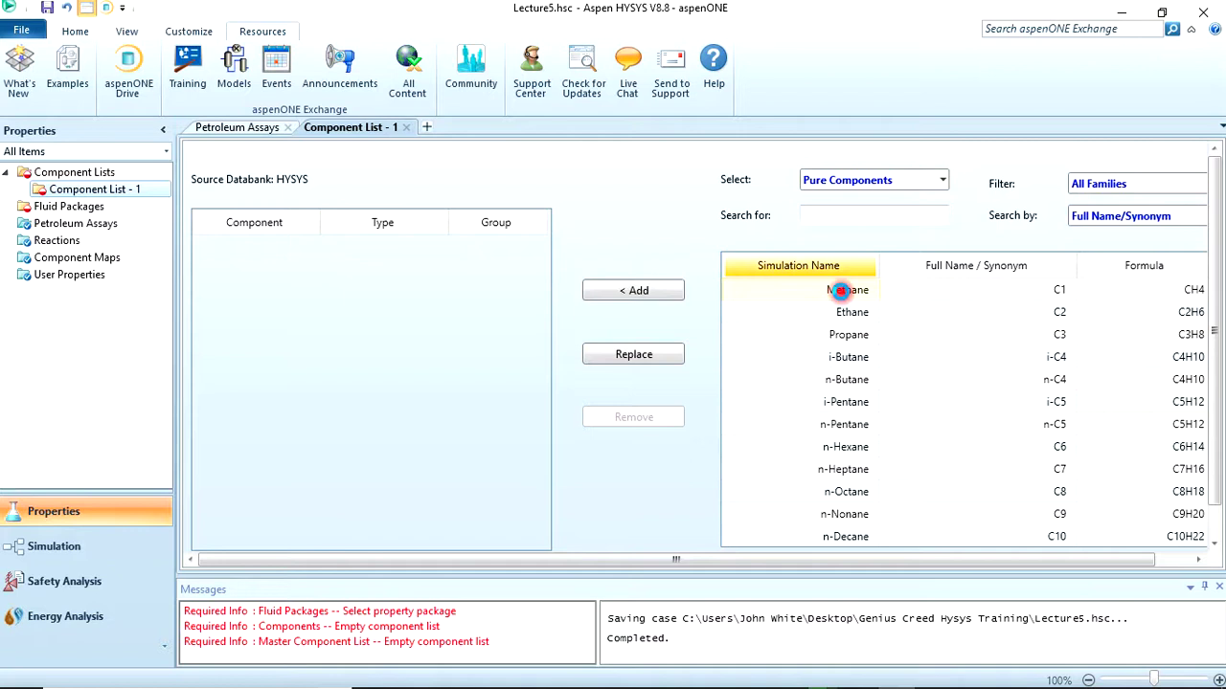
double_click(842, 291)
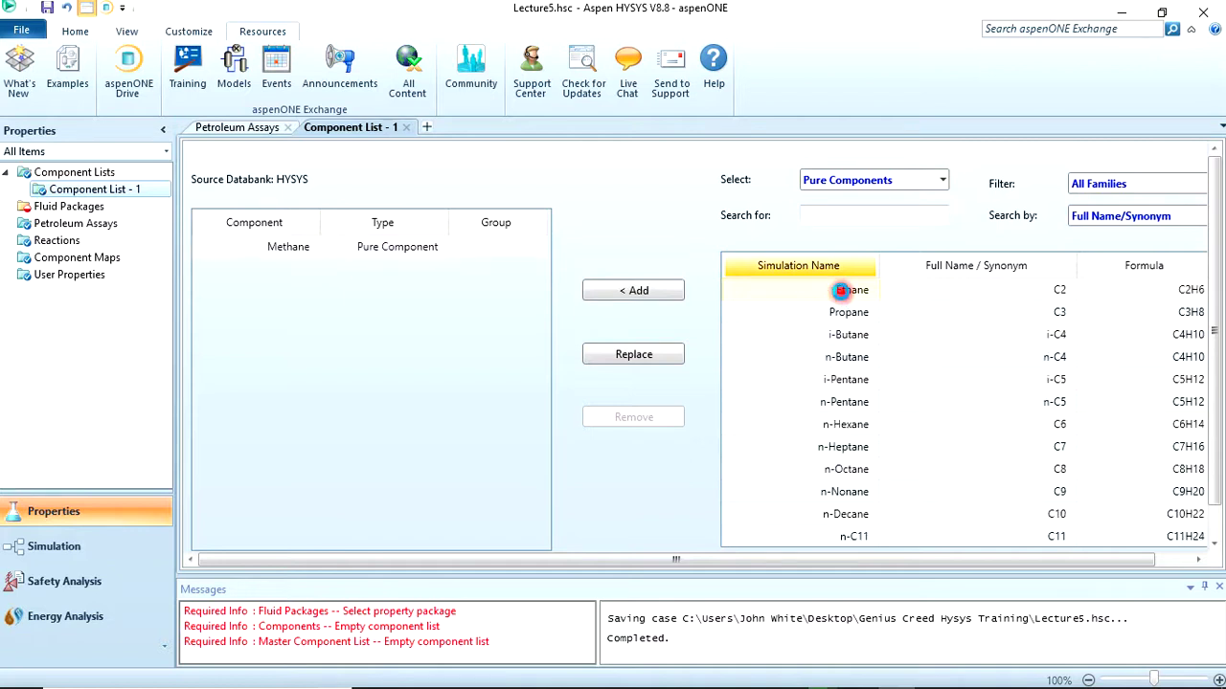
double_click(843, 291)
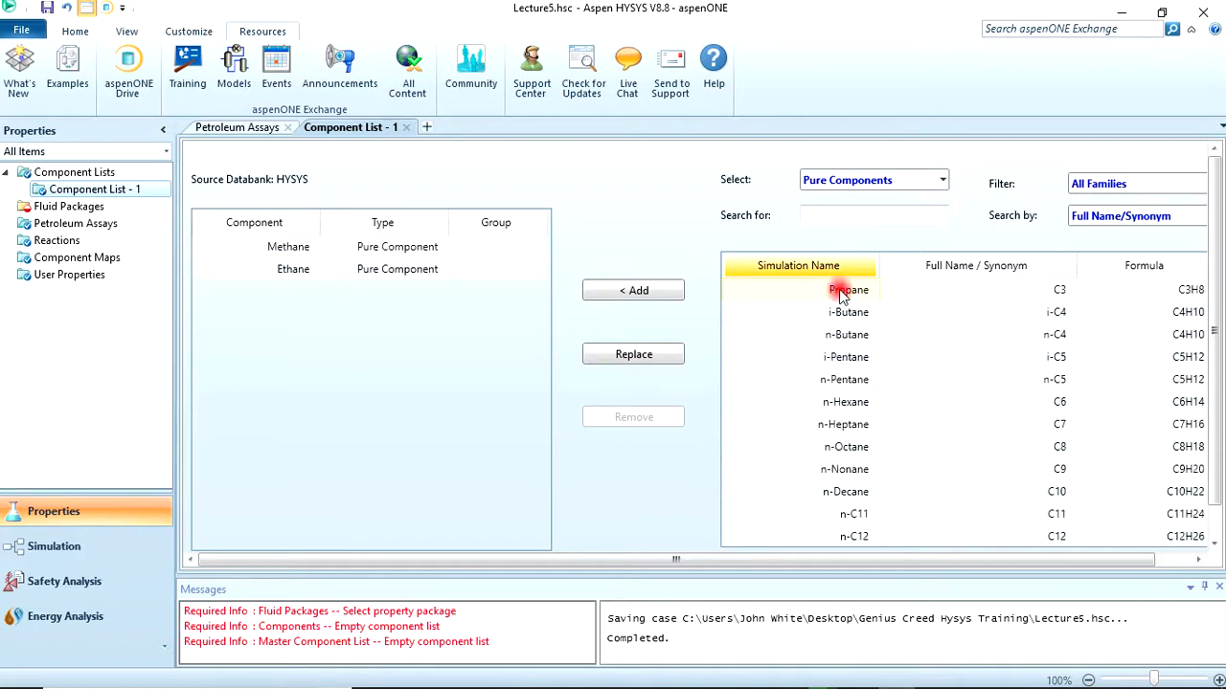
double_click(840, 291)
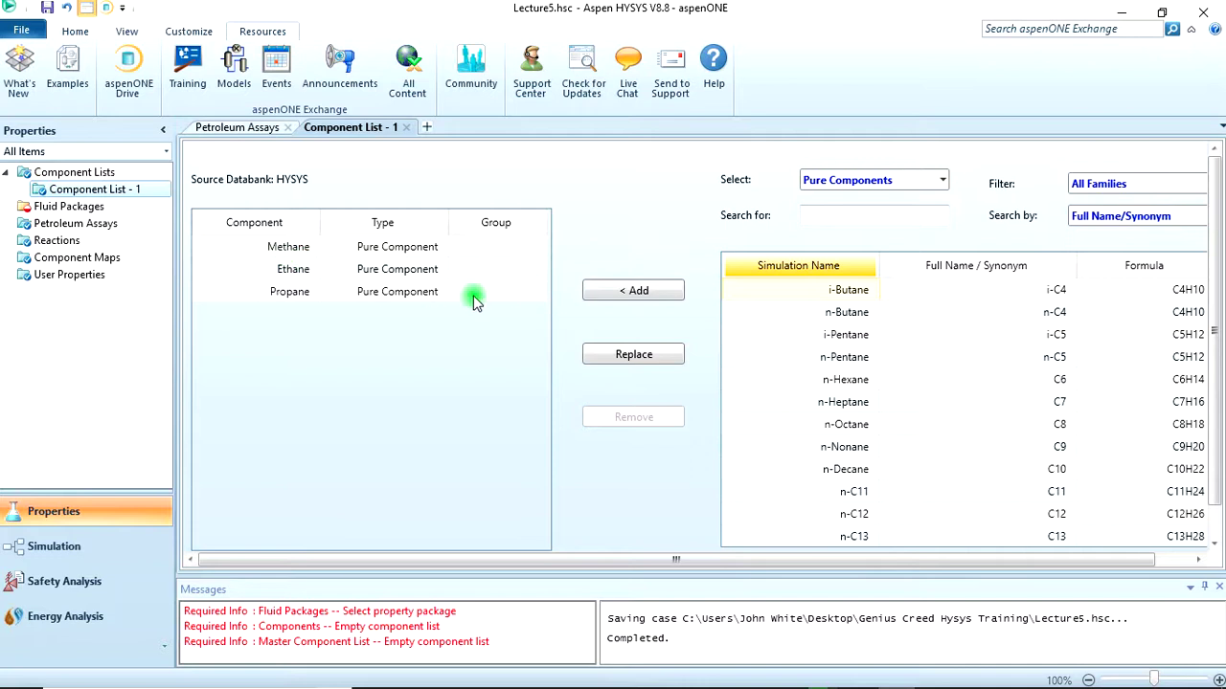
- Add a fluid package using the Peng-Robinson property package
click(106, 206)
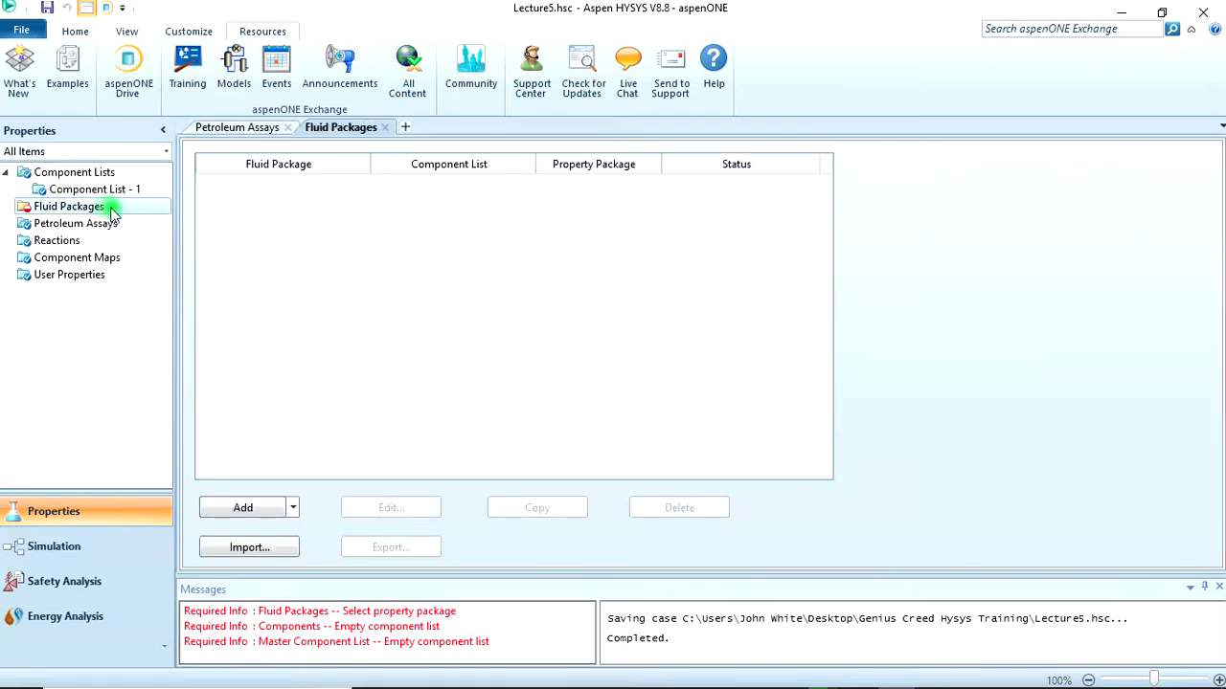
click(254, 511)
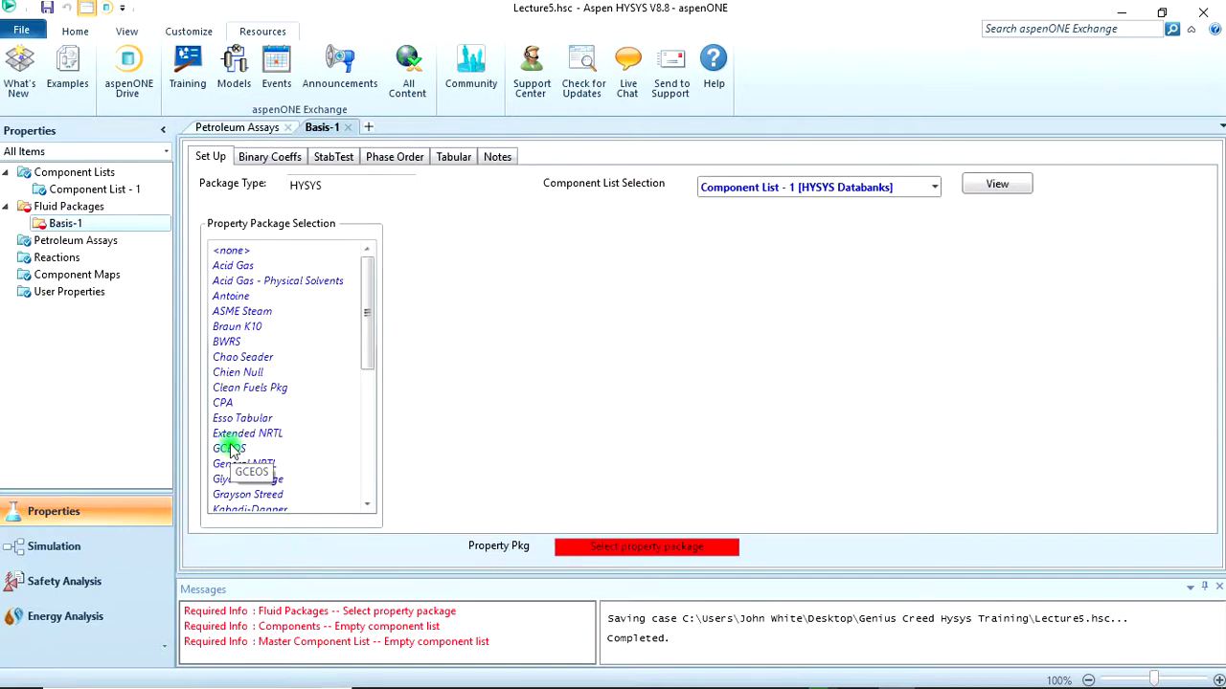
drag(367, 252, 369, 407)
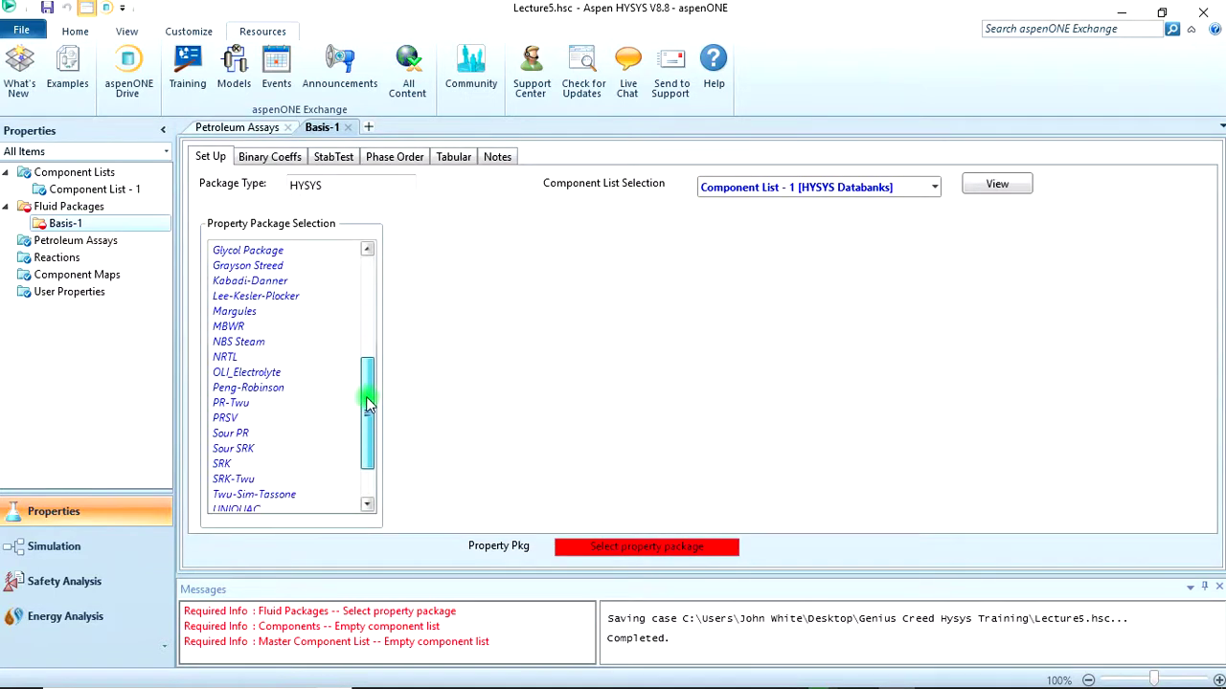
click(285, 391)
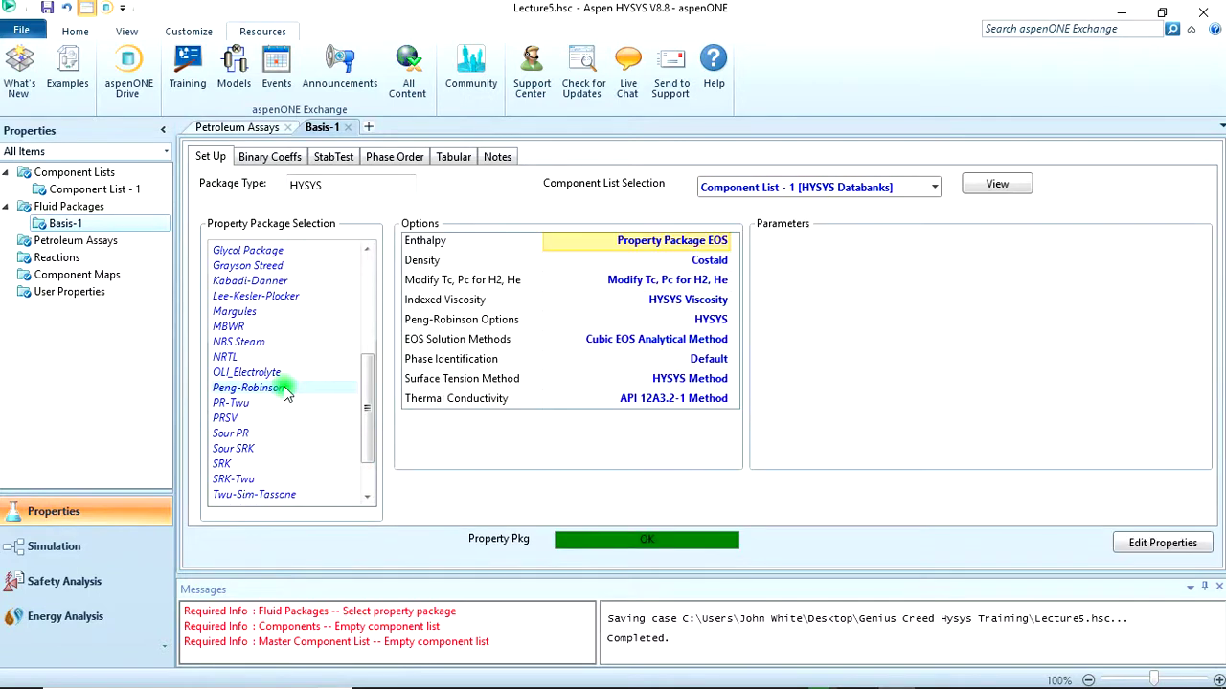
click(57, 547)
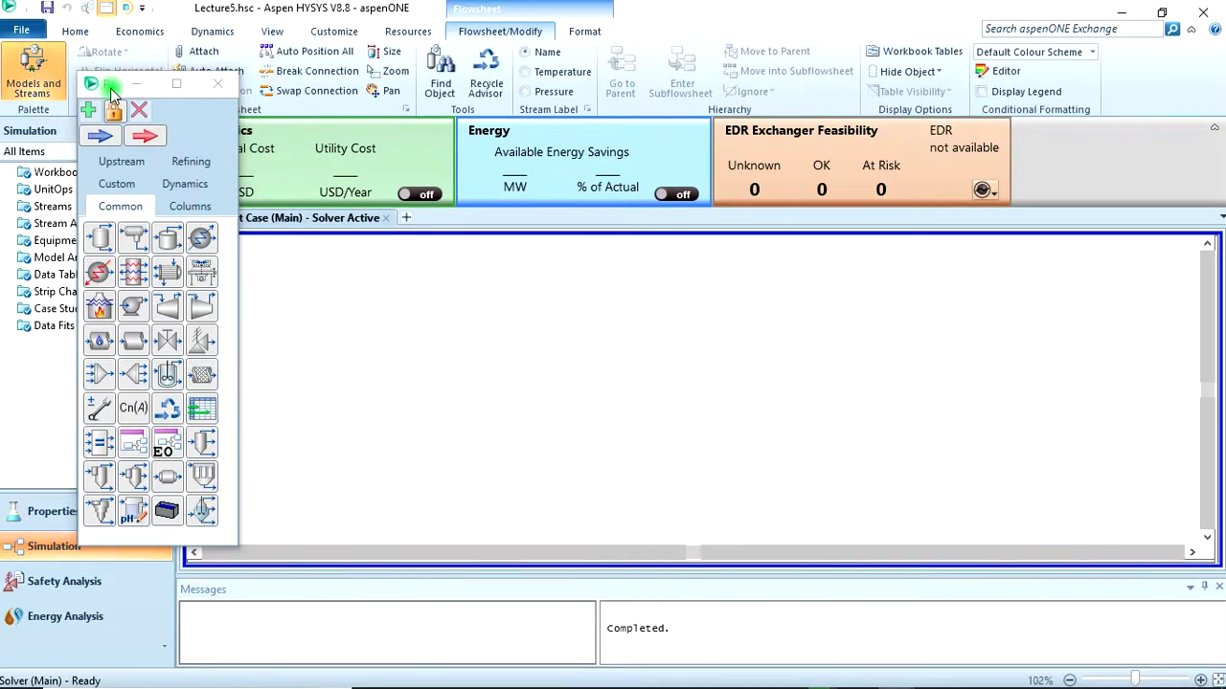
- Place expander K-100 on the flowsheet from the Model Palette
drag(111, 89, 72, 65)
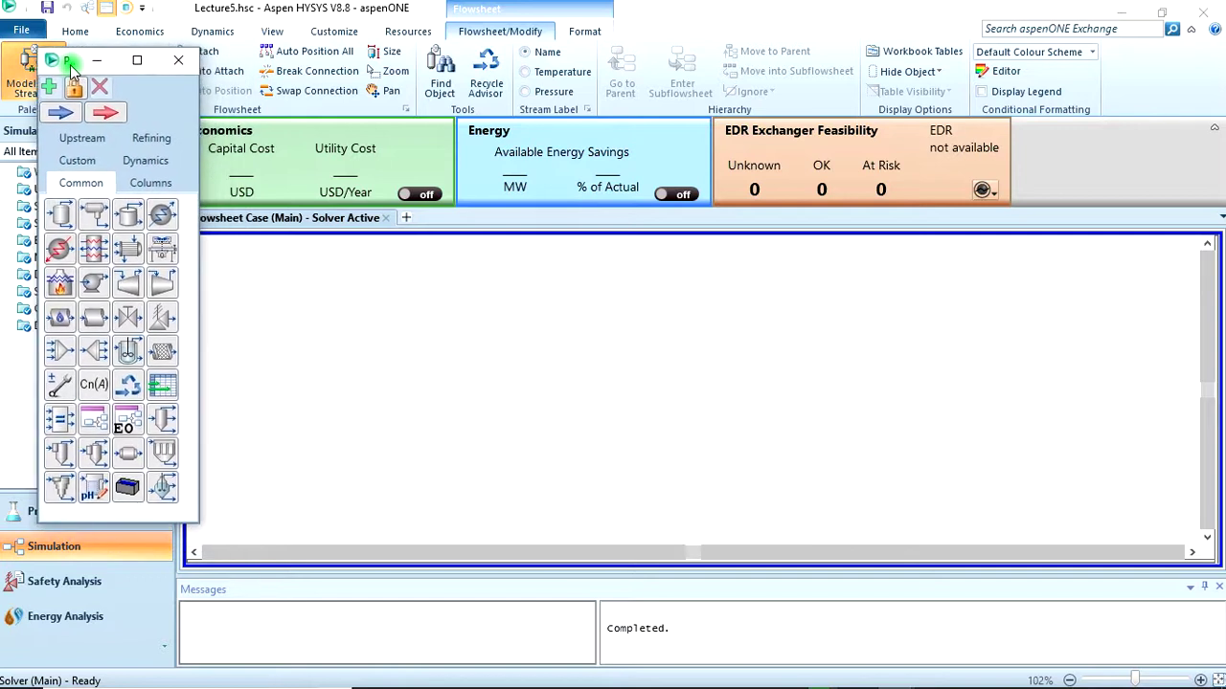
double_click(130, 284)
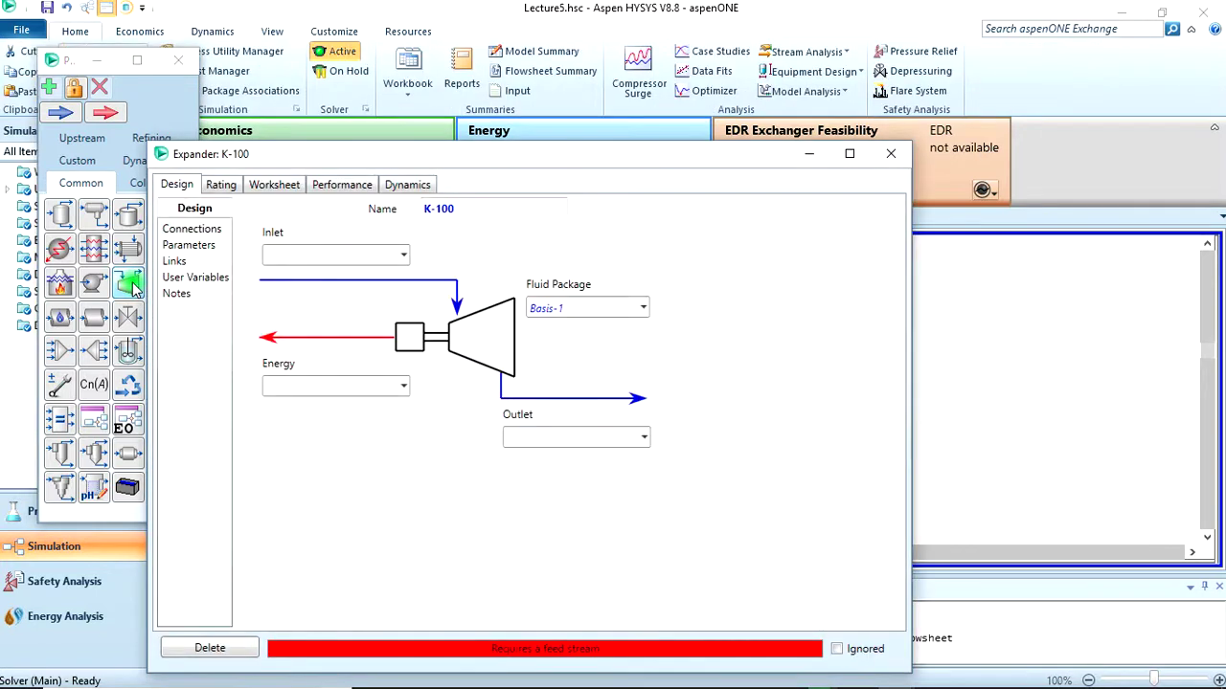
- Rename the expander to NG Expander
drag(569, 156, 594, 103)
click(466, 155)
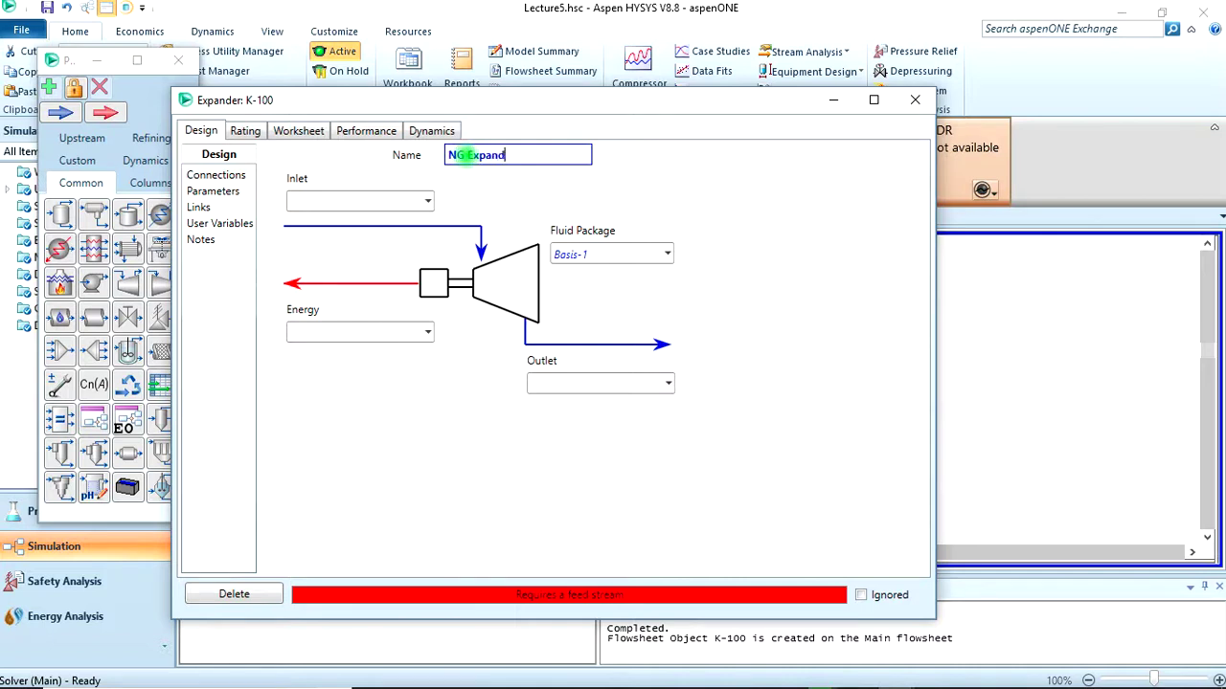
click(346, 200)
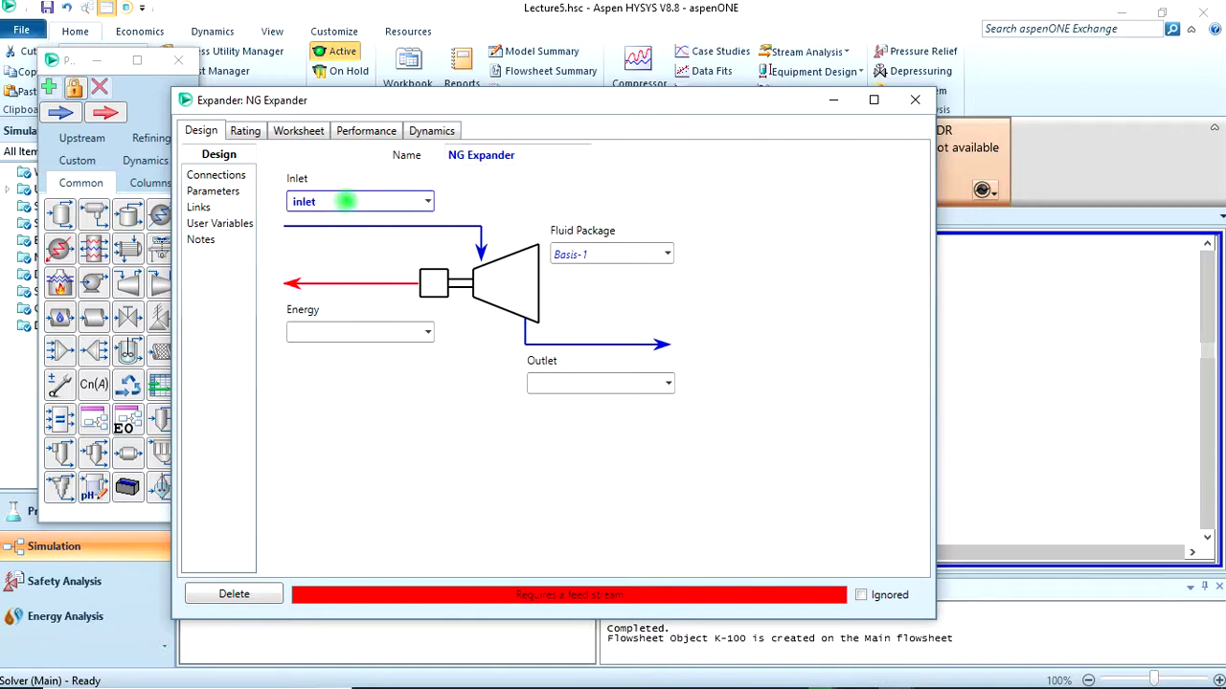
- Connect product stream Outlet NG and energy stream q1 to the expander
click(567, 384)
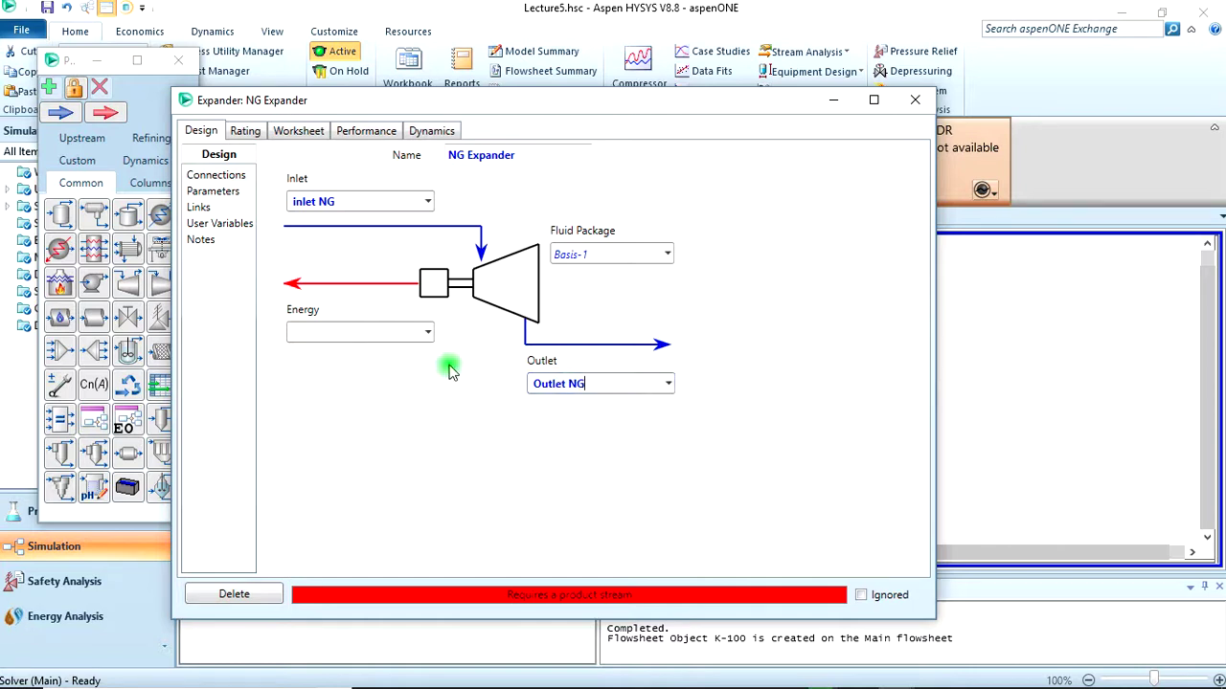
click(391, 333)
text(q1)
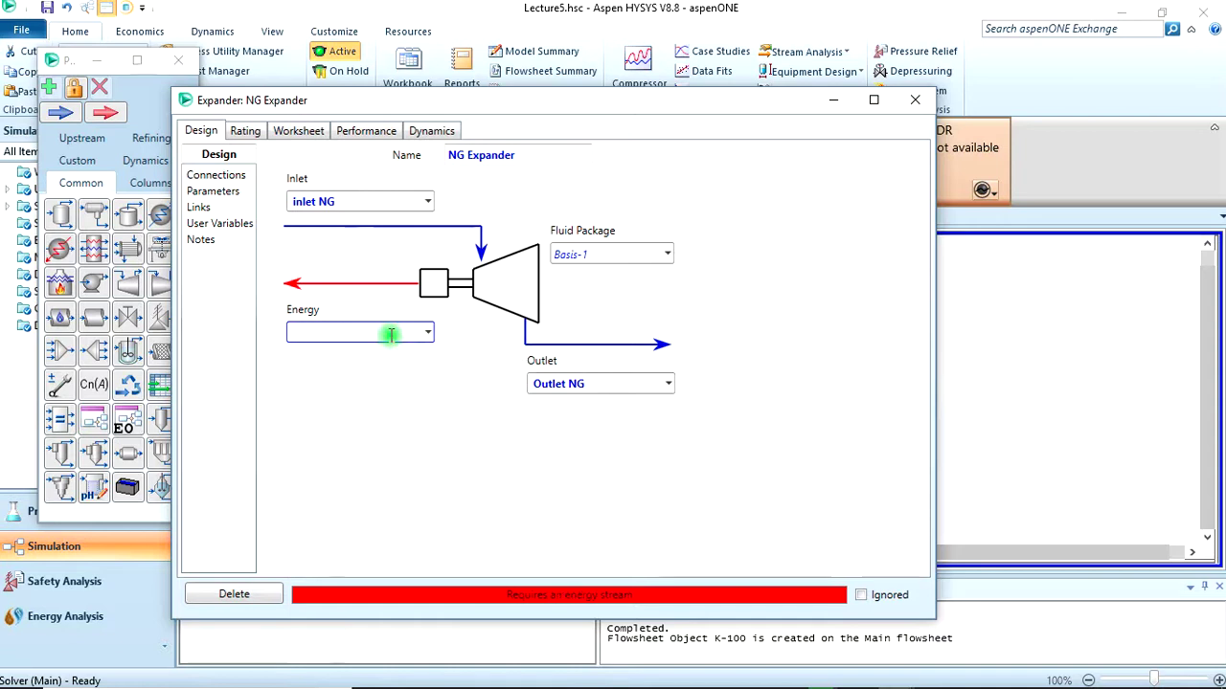
key(Return)
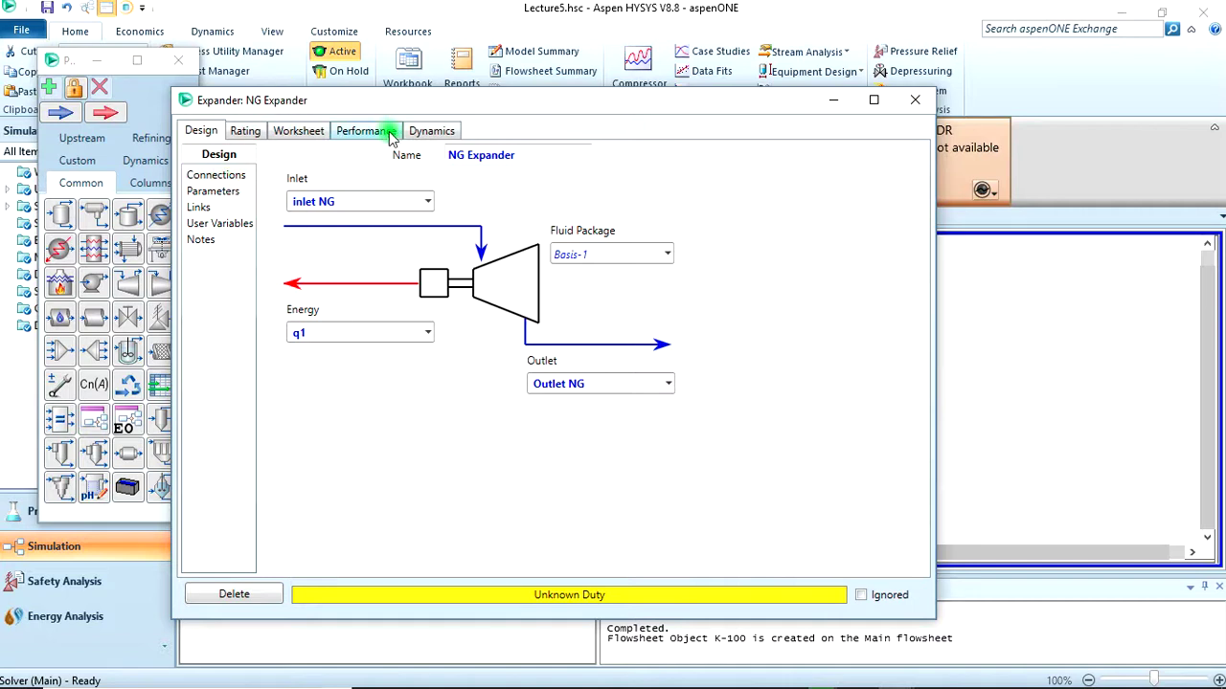
click(316, 135)
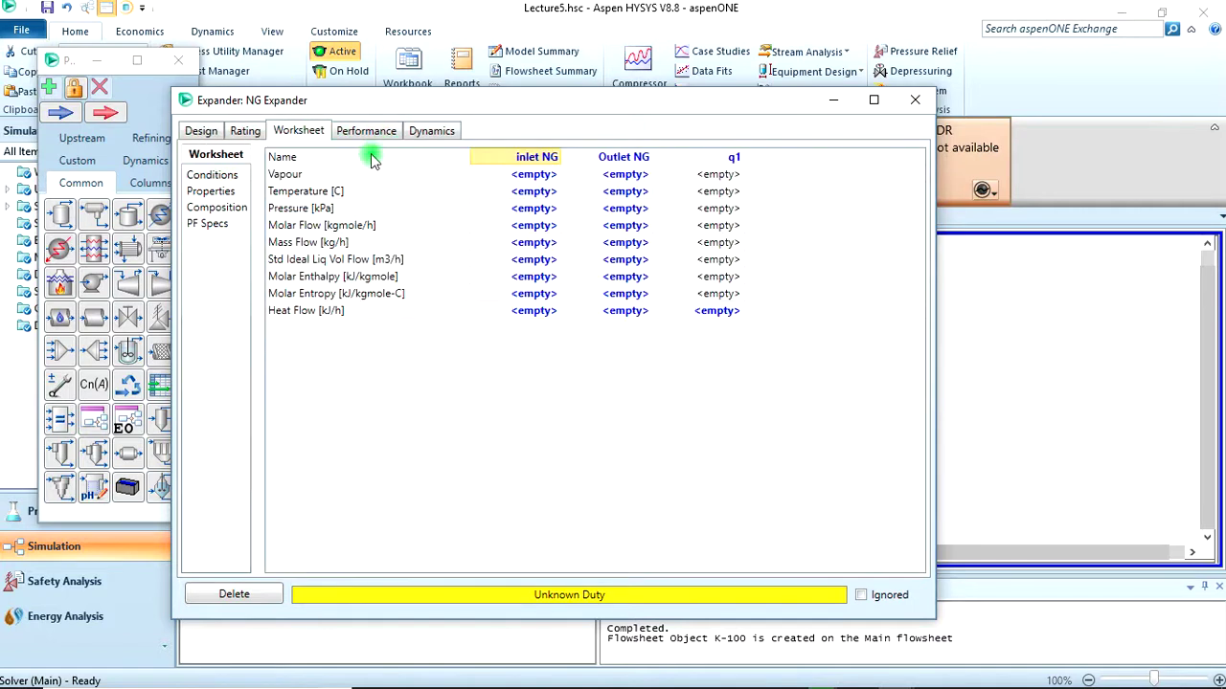
- Enter inlet NG mole fractions 0.5 methane, 0.3 ethane and 0.2 propane
click(228, 207)
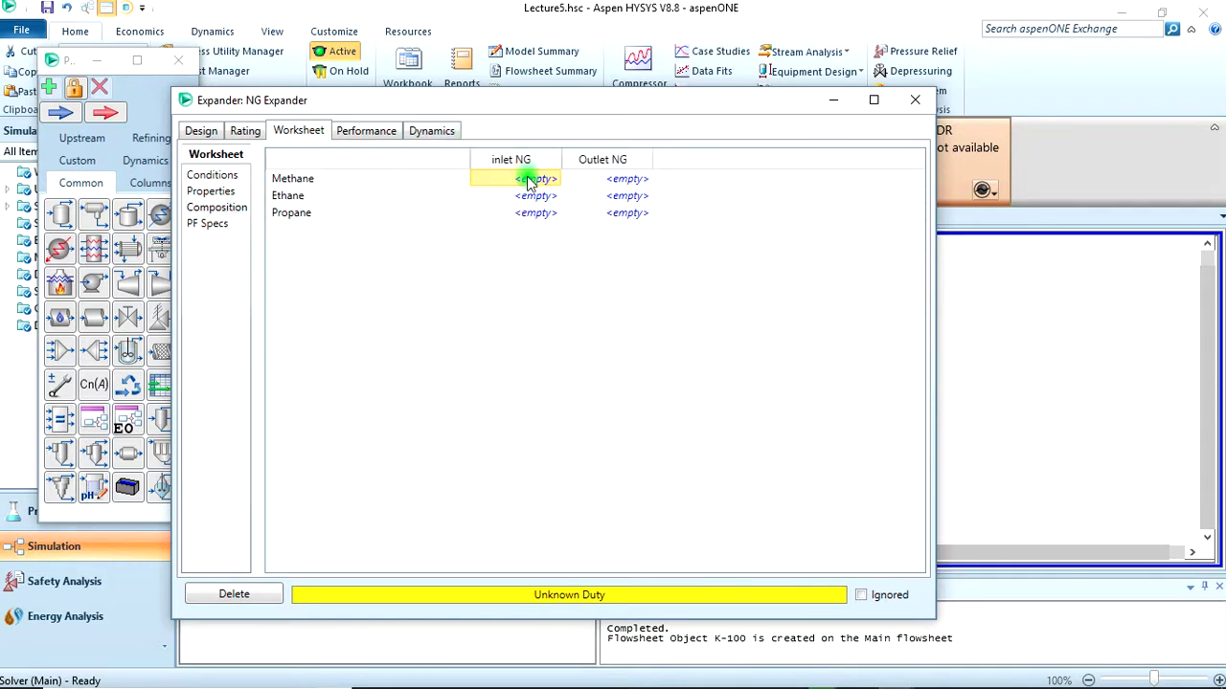
text(0.5)
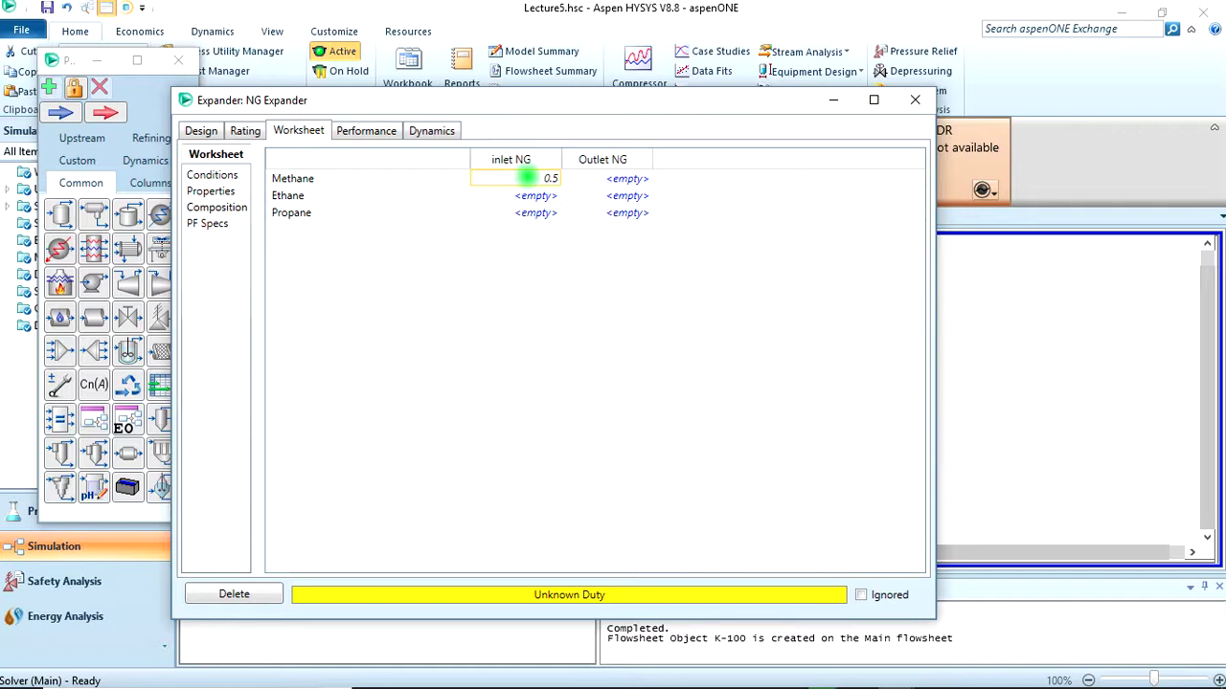
key(Return)
click(589, 216)
text(0.3)
key(Return)
text(0.2)
key(Return)
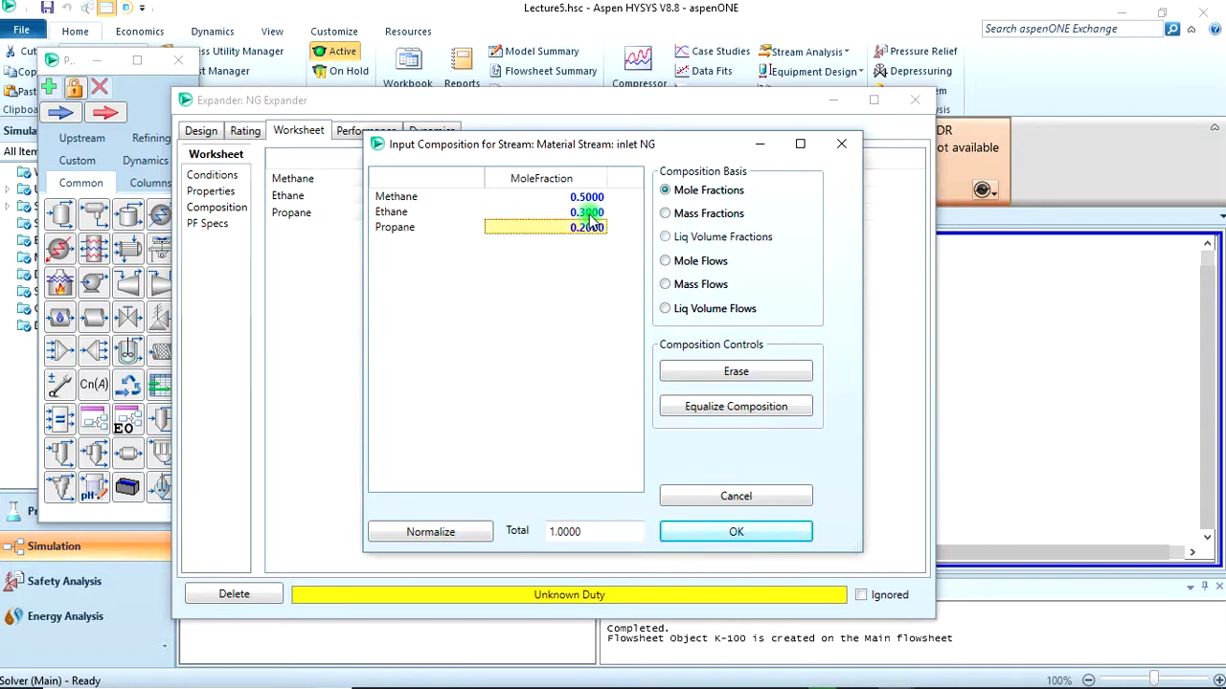
click(707, 527)
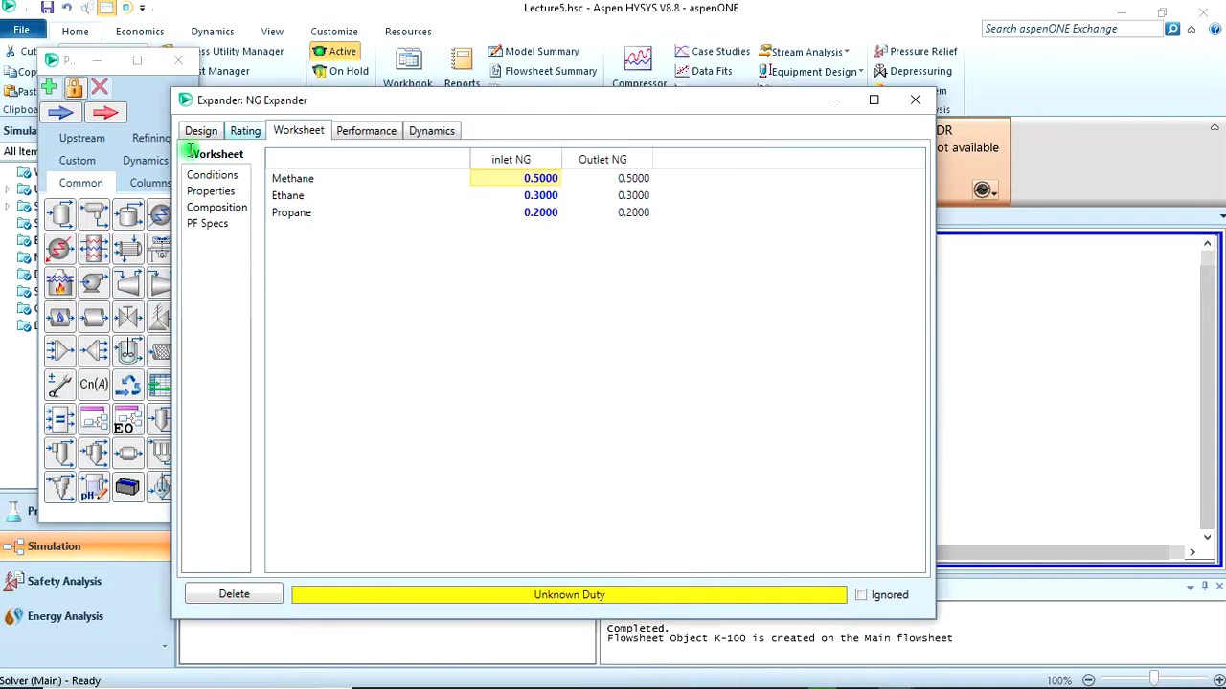
- Set the inlet NG temperature to 25 °C and pressure to 20 bar
click(204, 178)
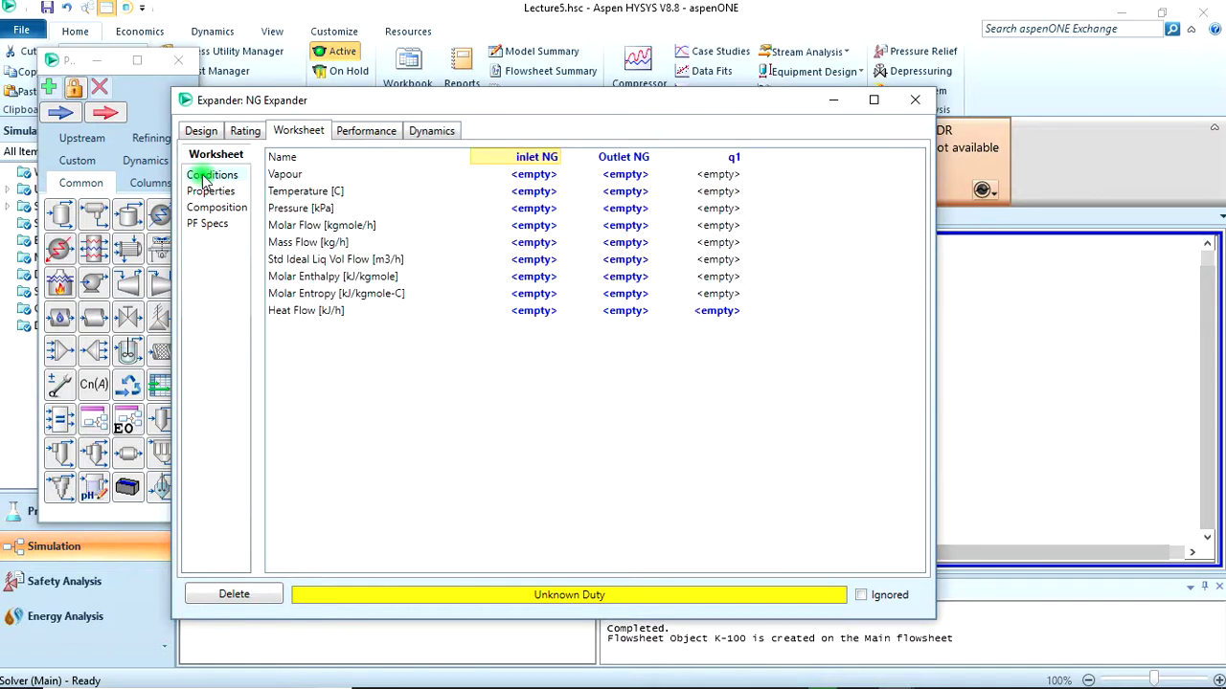
click(534, 192)
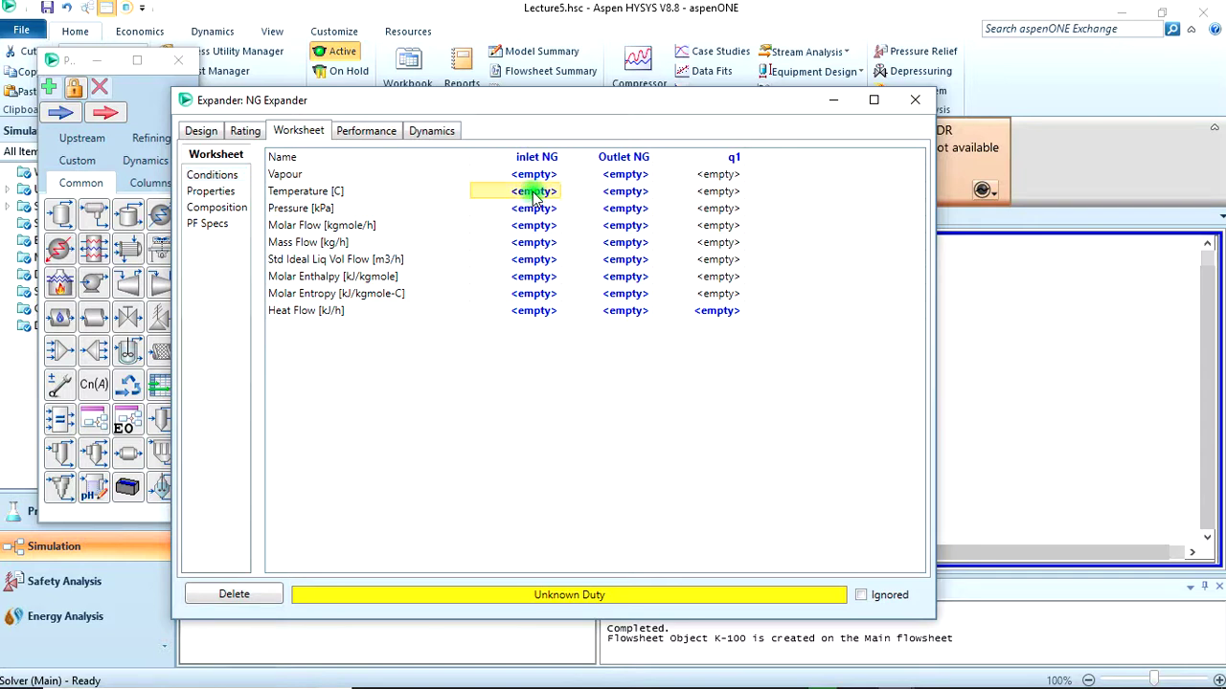
text(25)
click(532, 209)
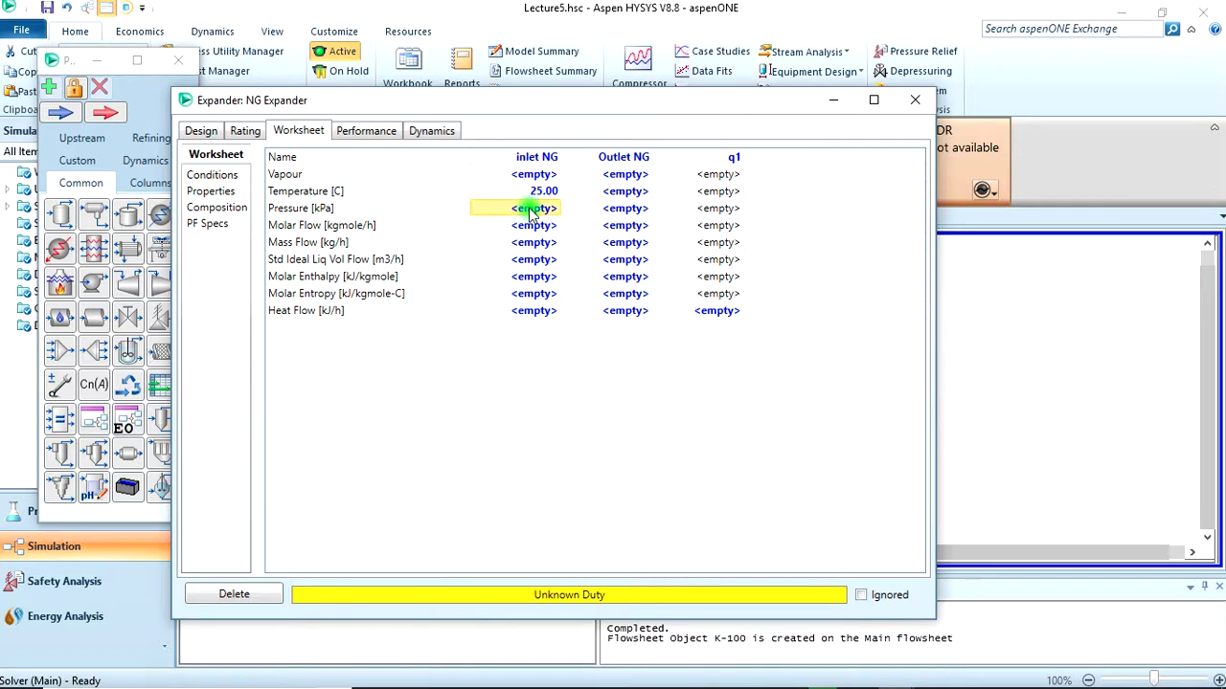
text(20)
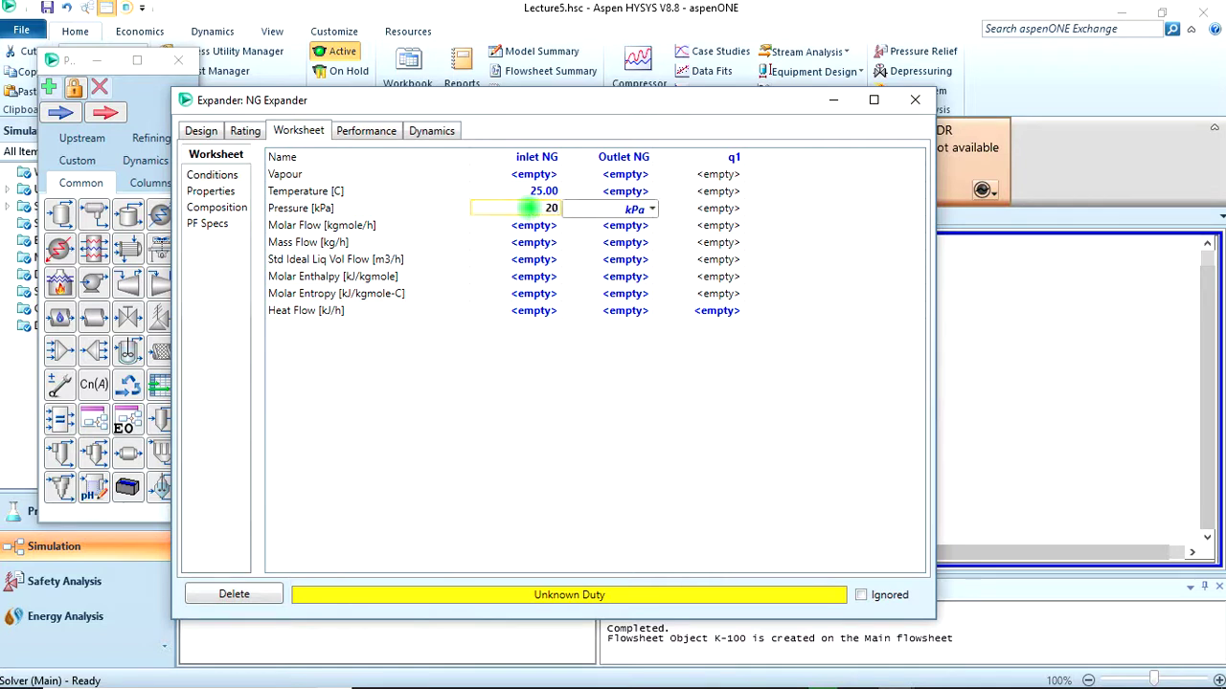
click(654, 209)
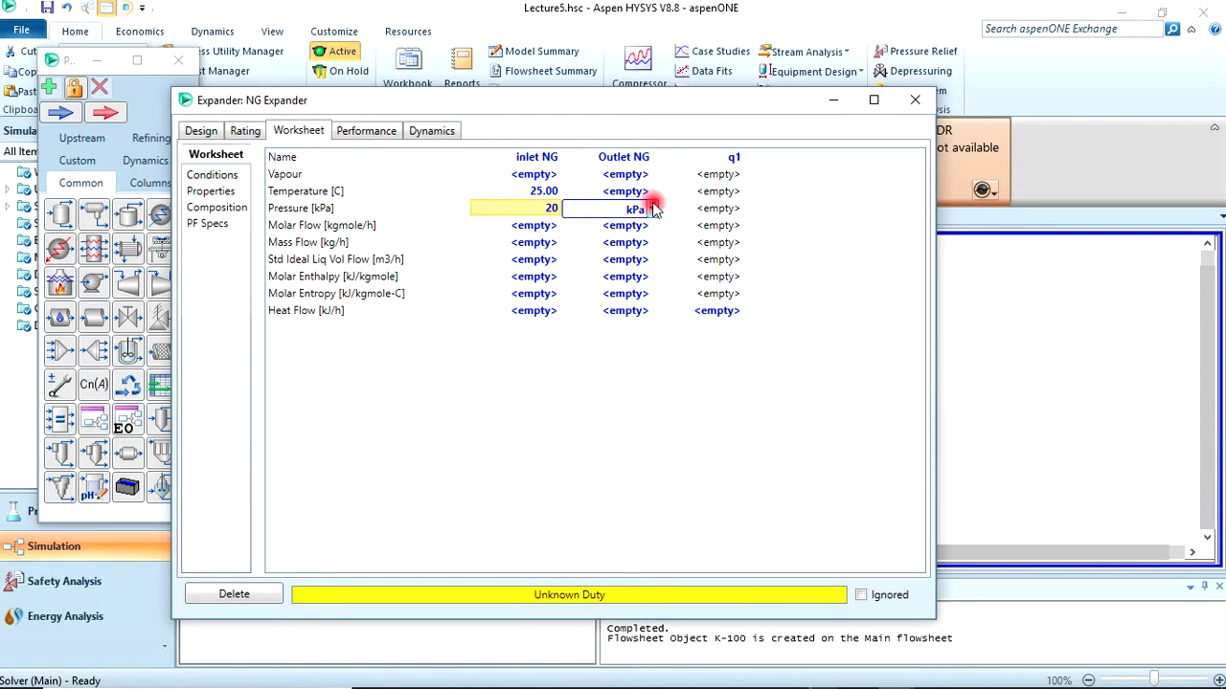
click(652, 209)
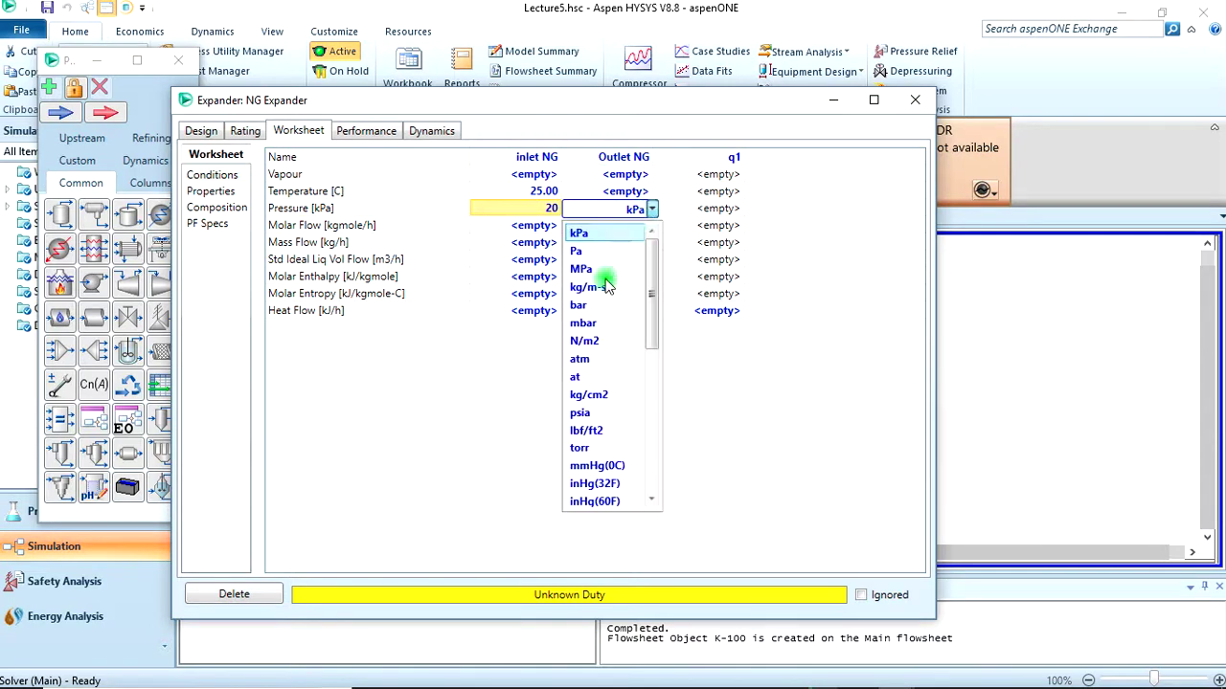
click(582, 306)
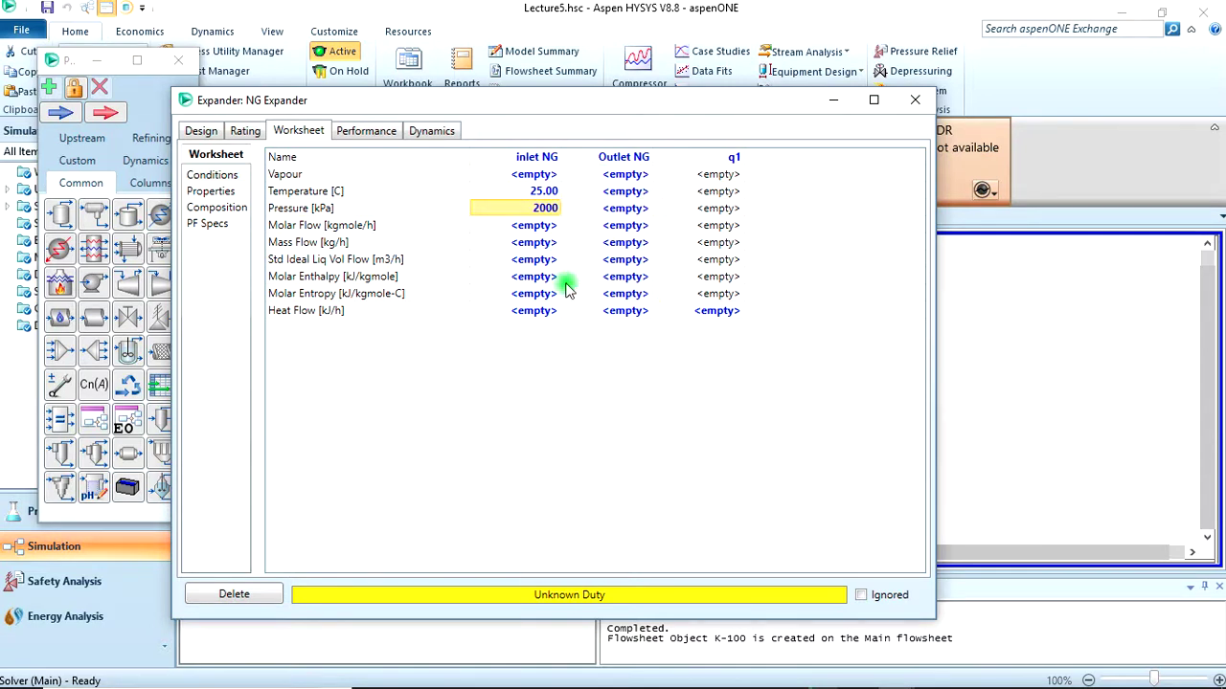
- Set the inlet molar flow to 100 kgmole/h and Outlet NG pressure to 5 bar
click(529, 226)
text(1)
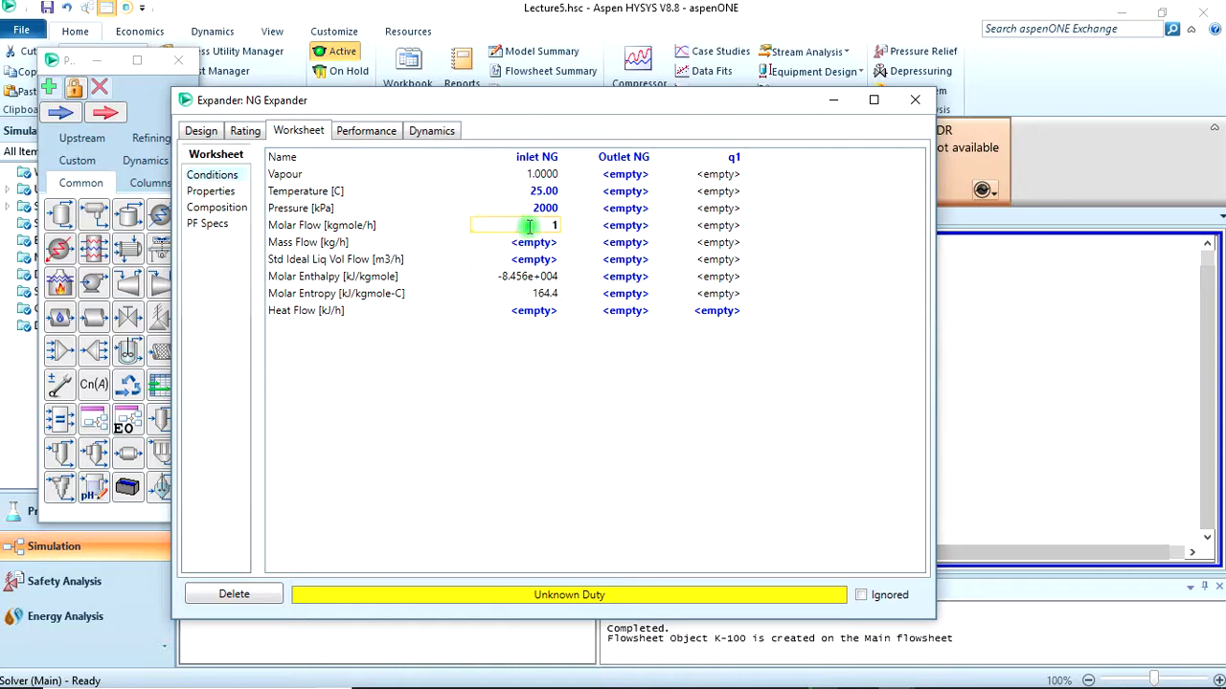
text(00)
key(Return)
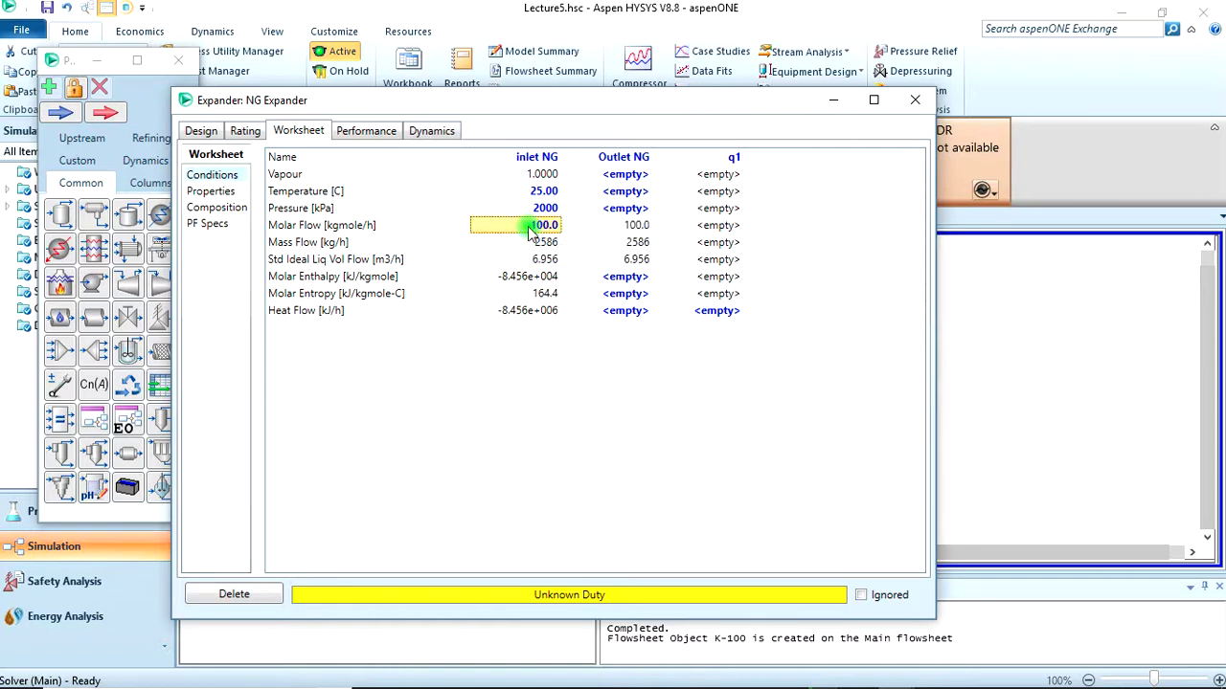
click(618, 208)
text(5)
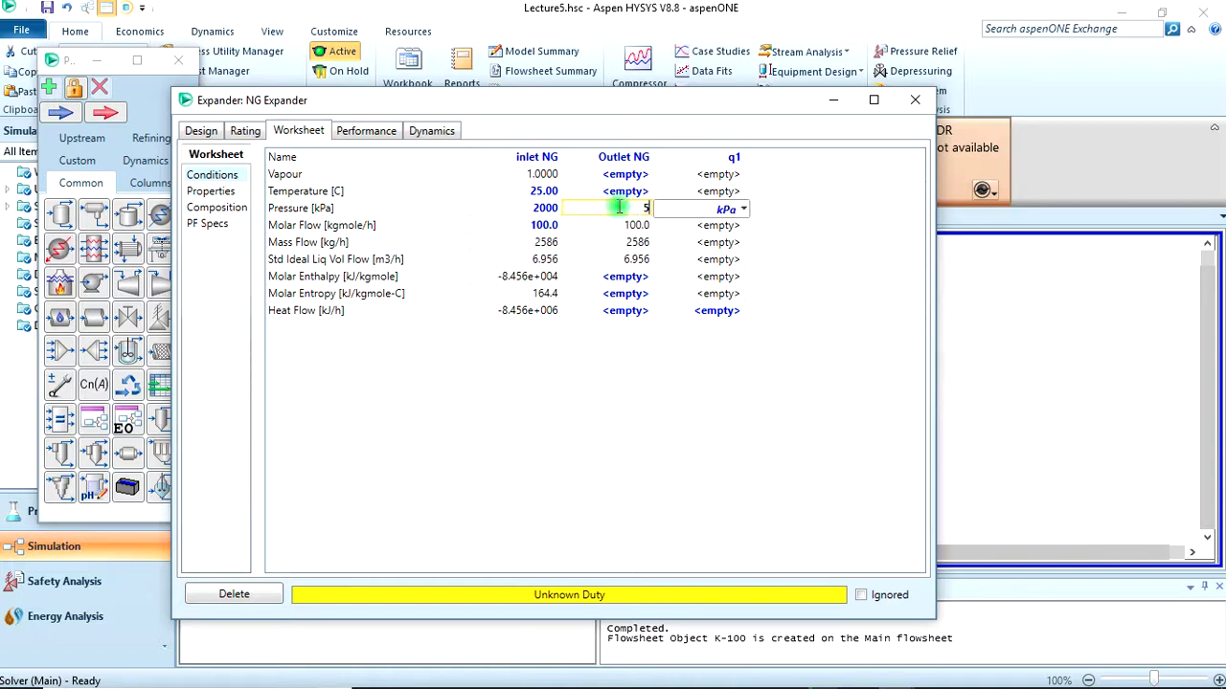
click(746, 210)
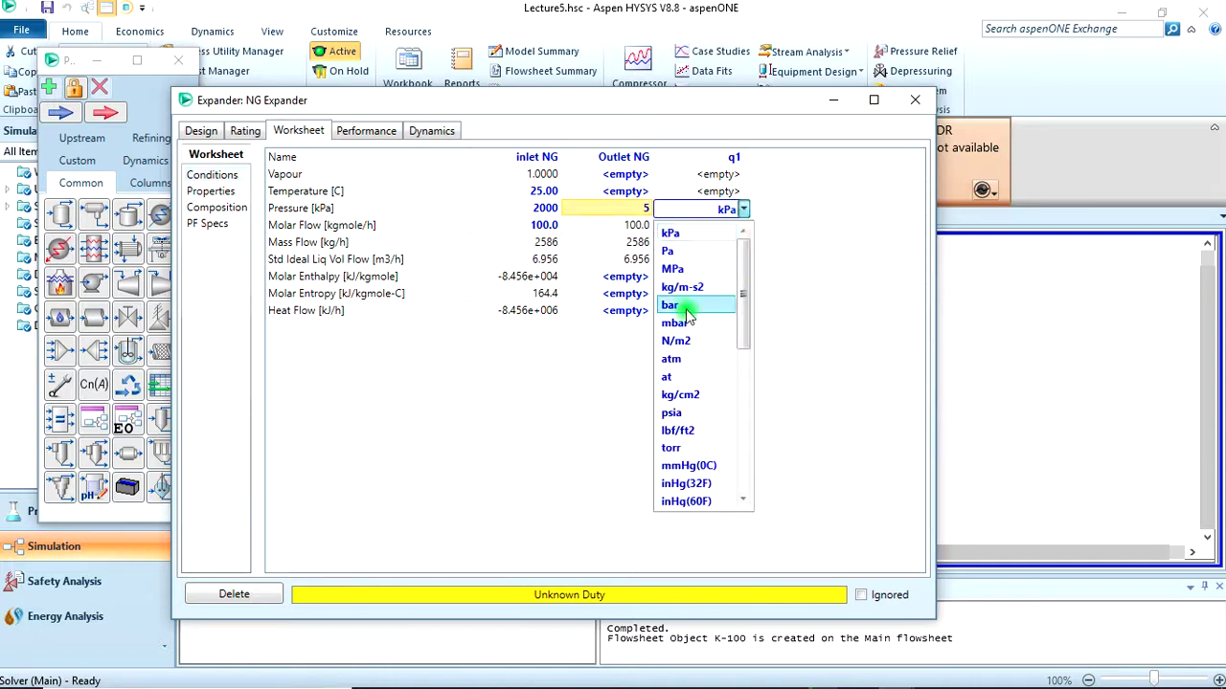
click(688, 313)
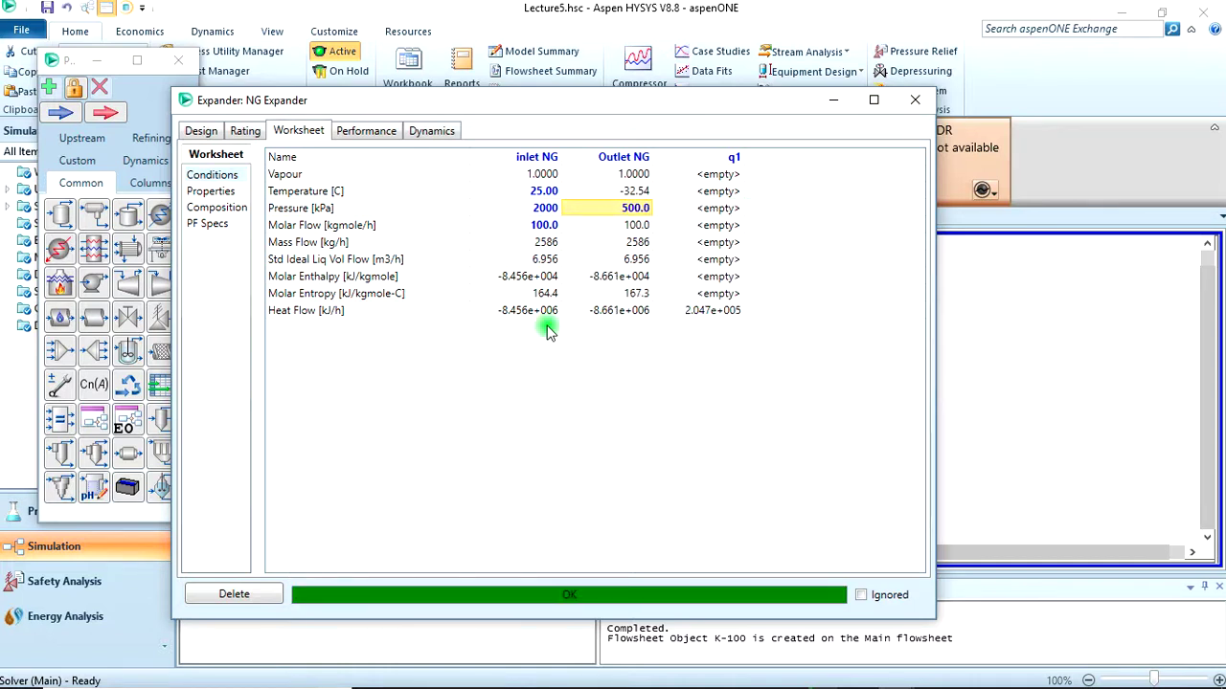
click(202, 133)
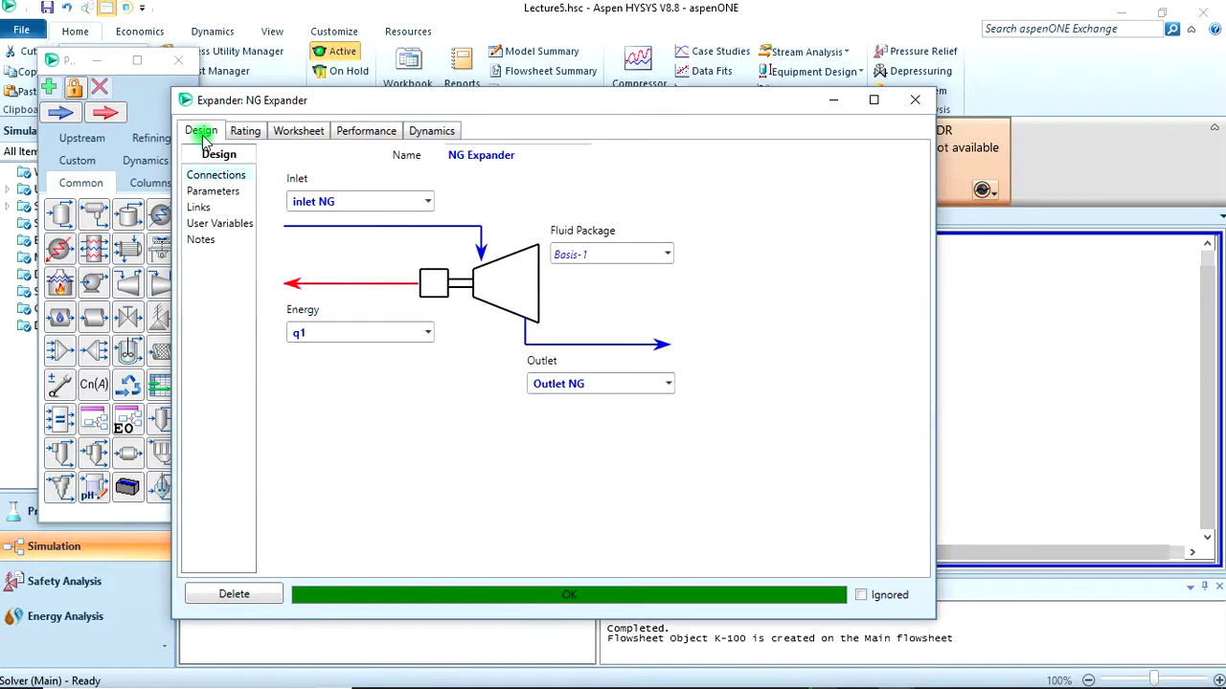
- Set the NG Expander's adiabatic efficiency to 50% and close the expander window
click(214, 191)
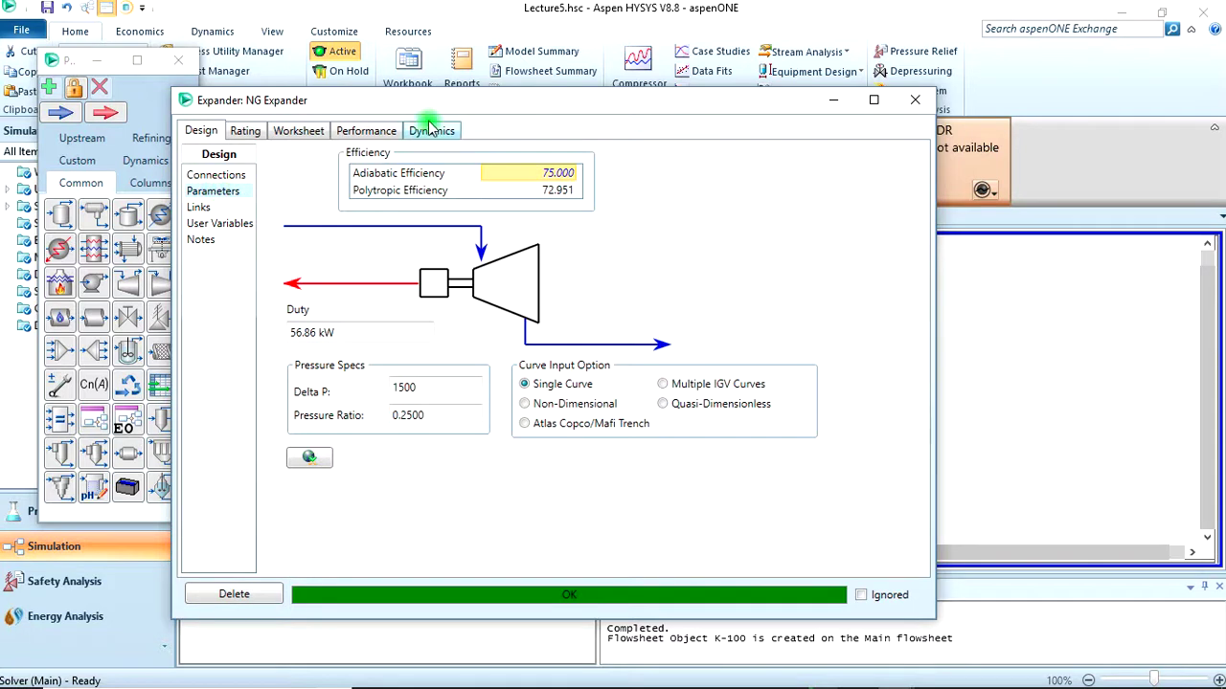
double_click(563, 173)
text(5)
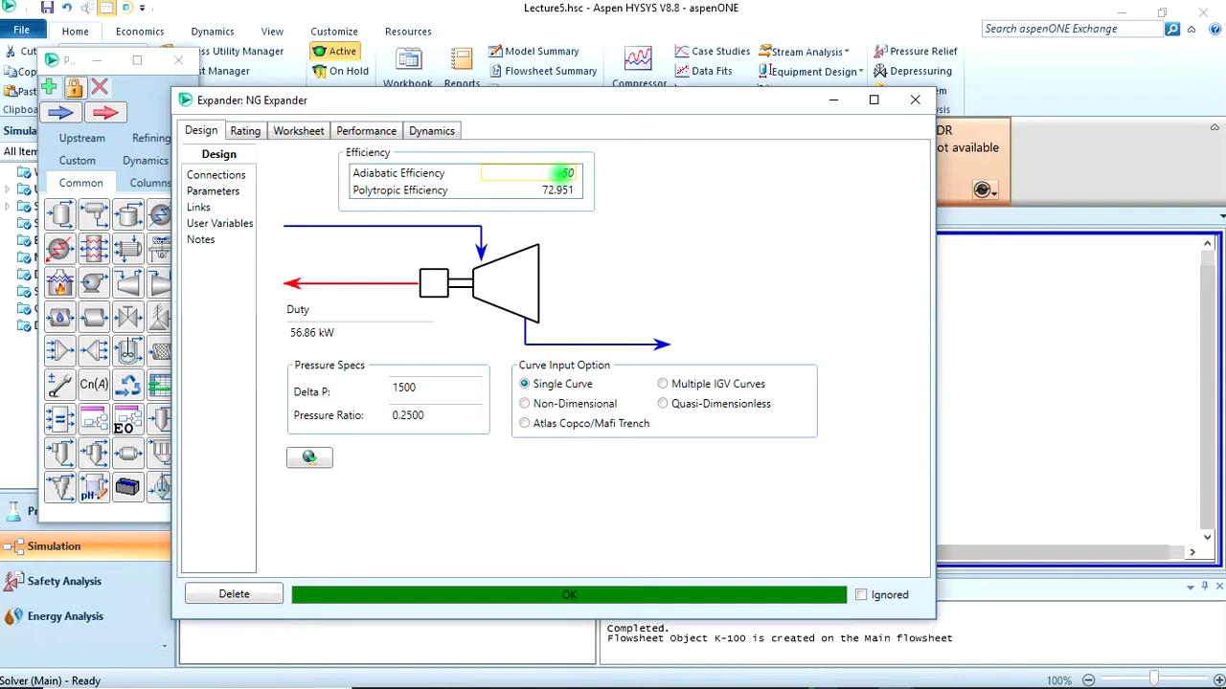
text(0)
key(Return)
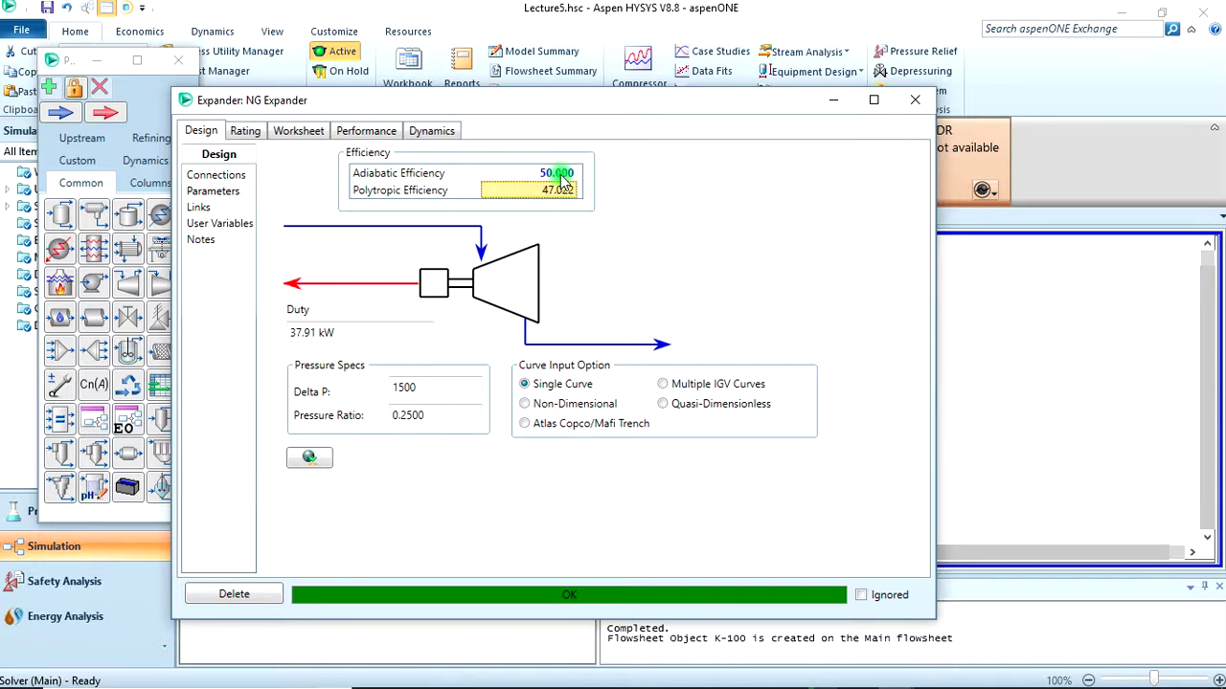
click(916, 102)
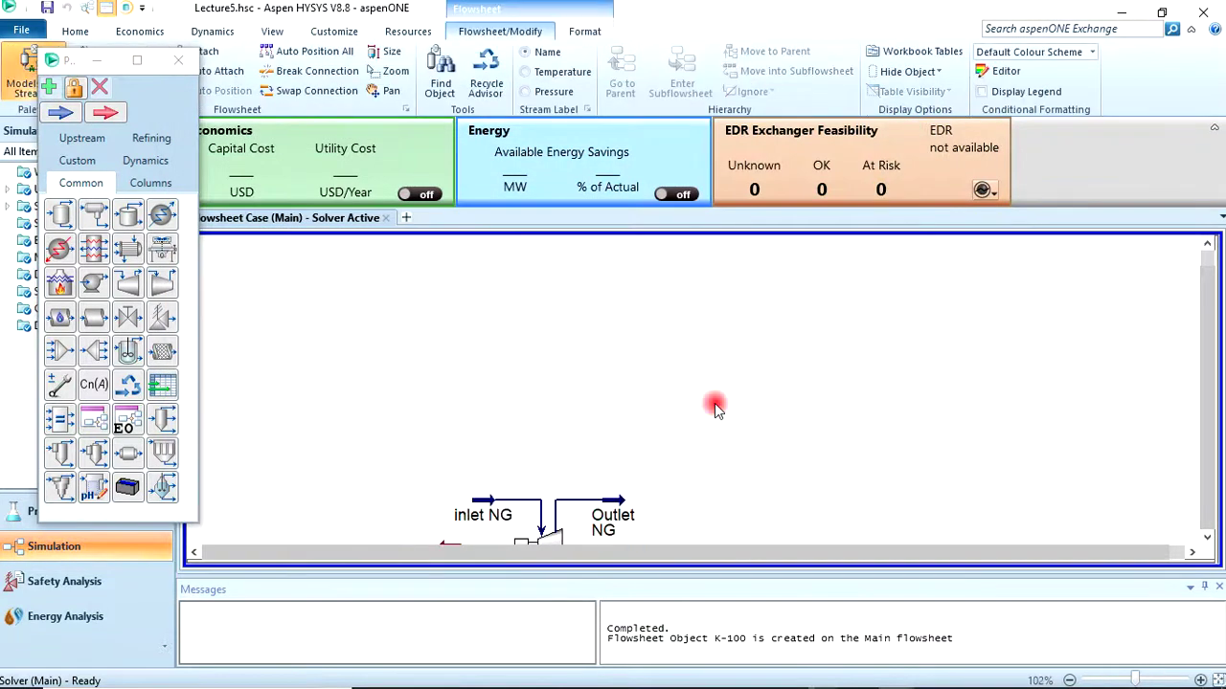
- Open the Outlet NG stream and read its vapour-phase temperature of -17.78 °C
drag(1209, 251, 1211, 301)
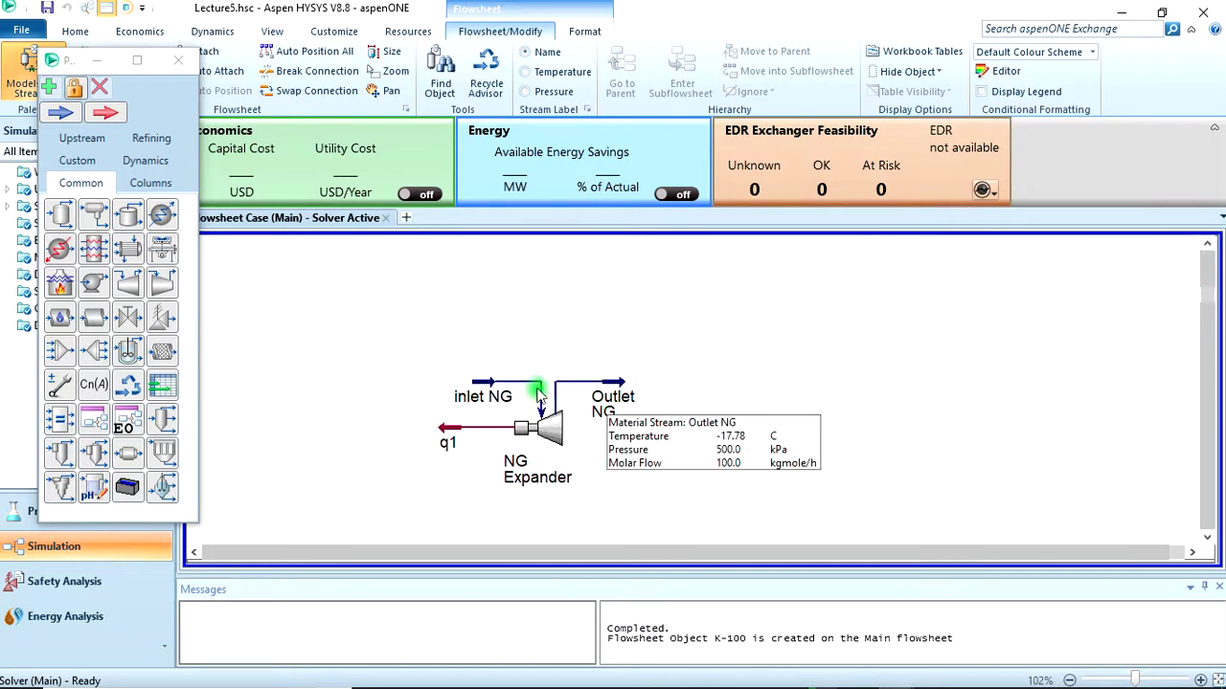
mouse_move(552, 422)
mouse_move(618, 384)
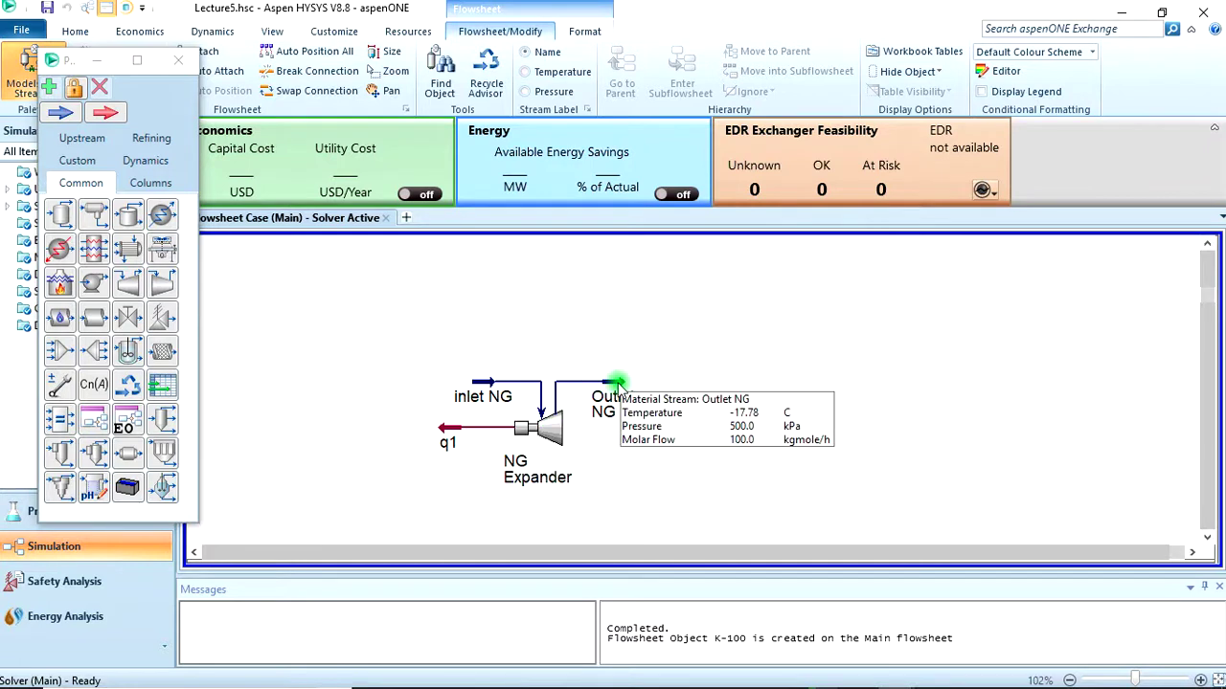
double_click(618, 384)
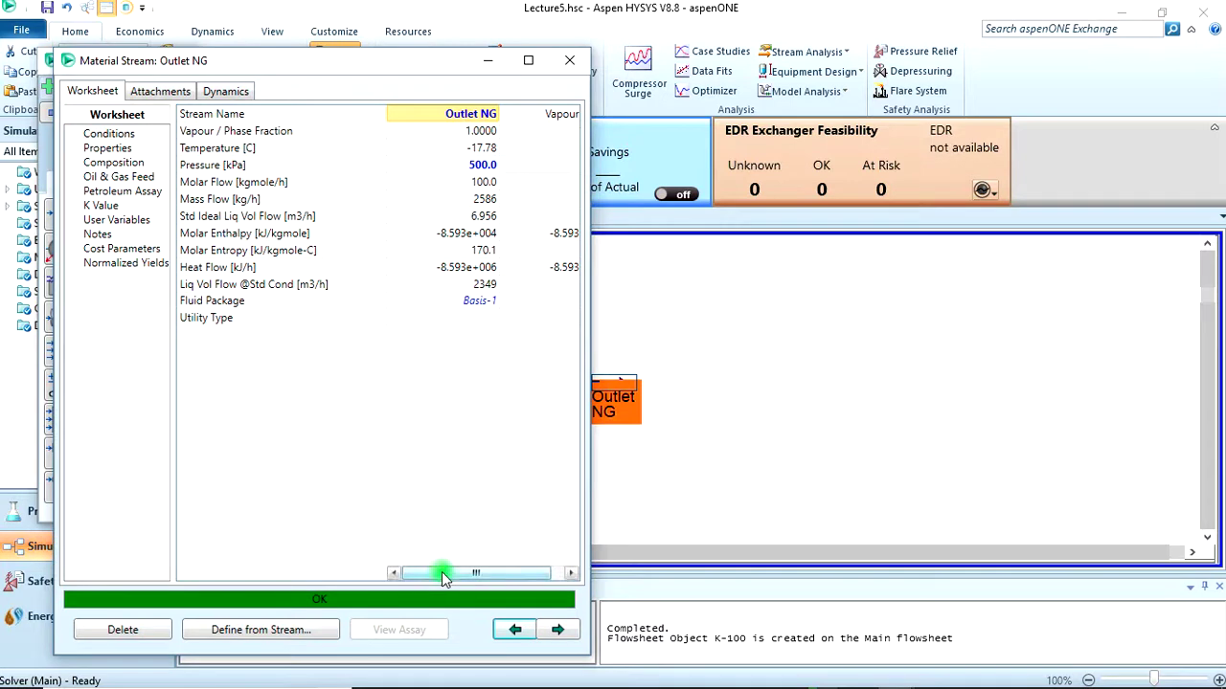
drag(442, 572, 484, 573)
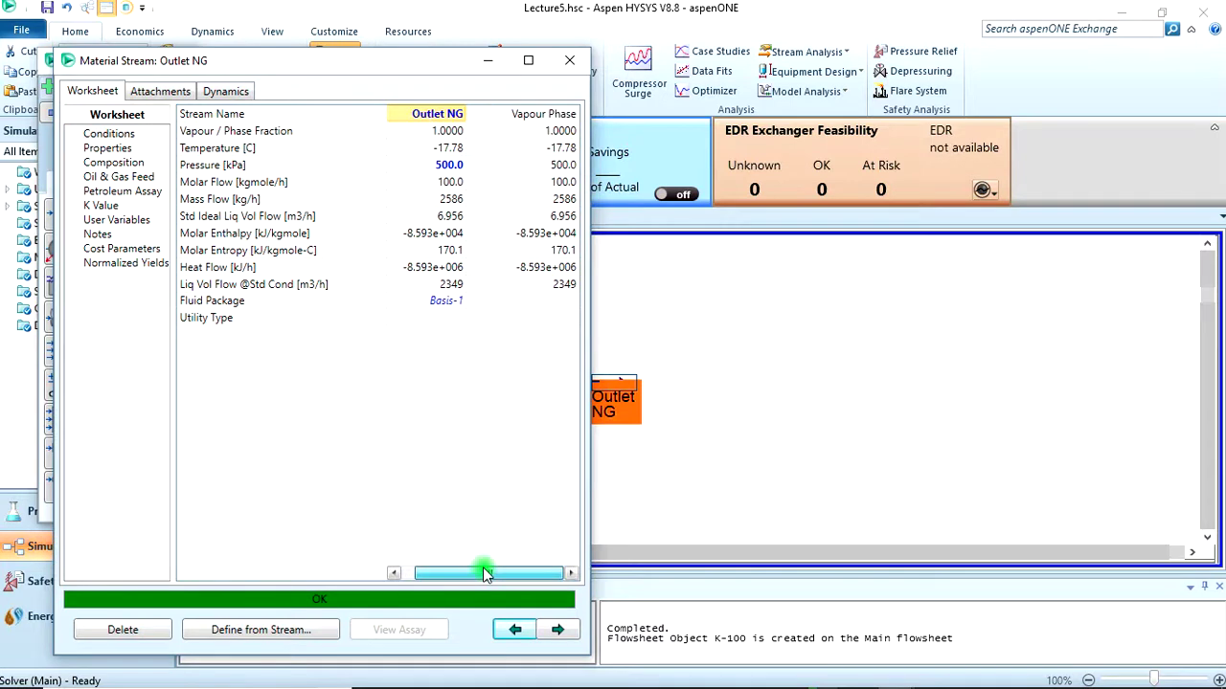
click(562, 150)
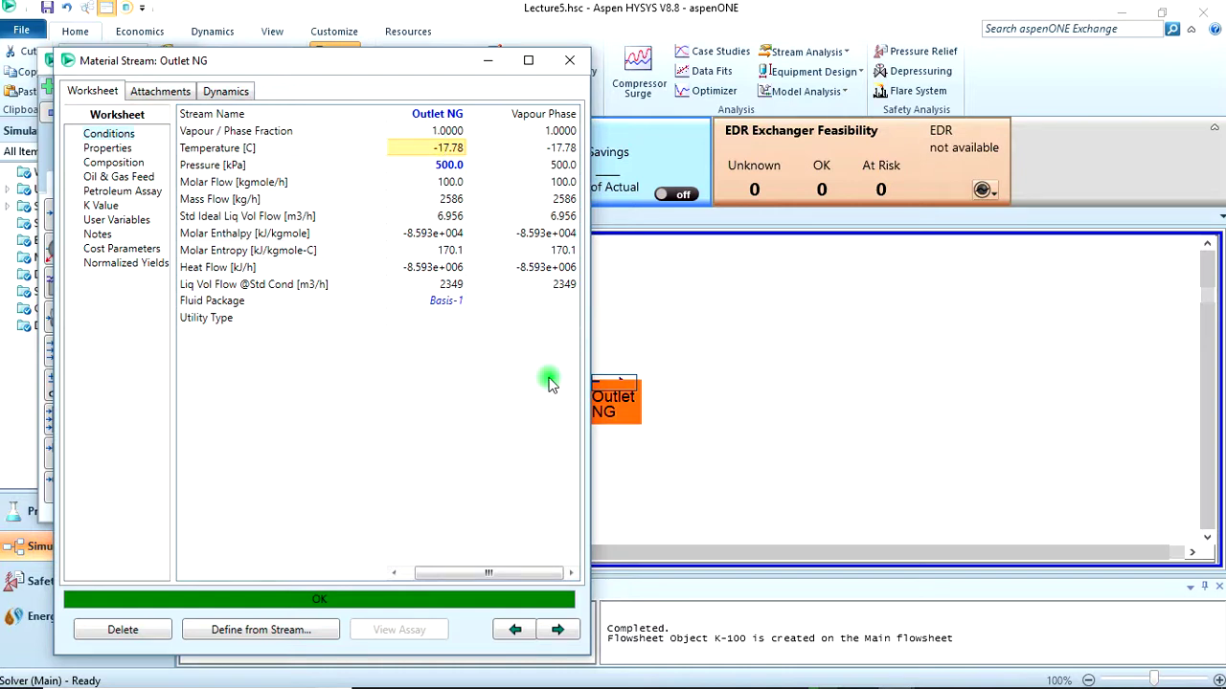
key(alt+Tab)
key(alt+Tab)
key(alt+Tab)
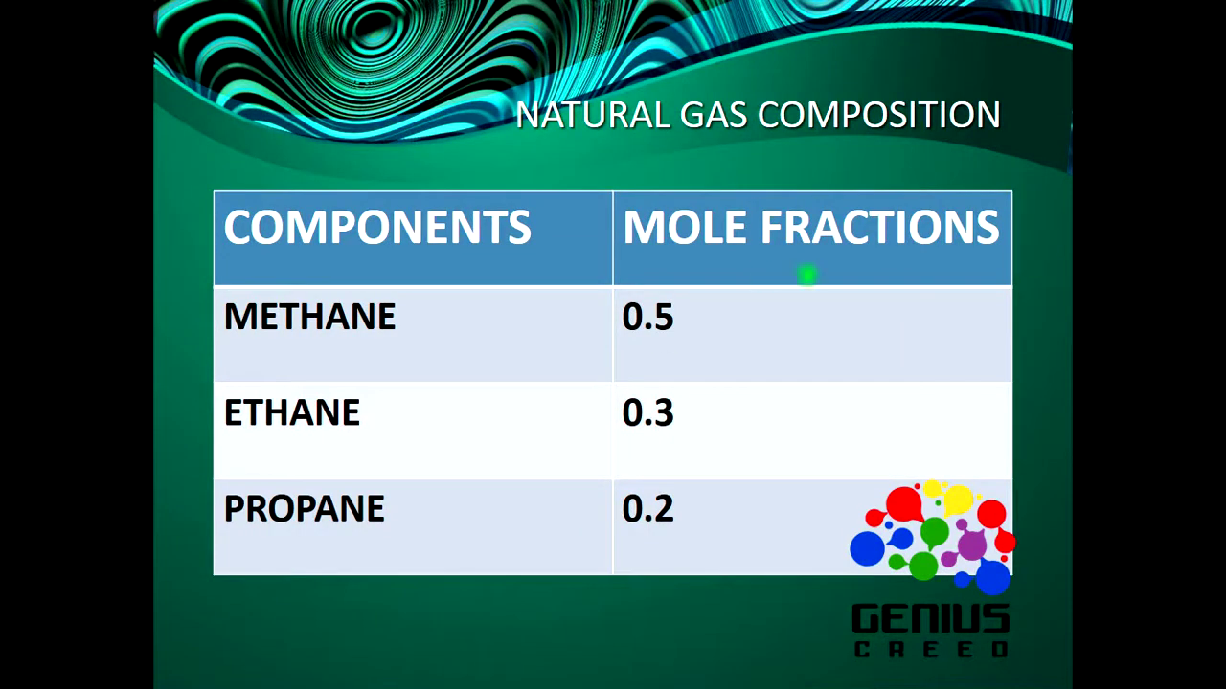
- Page through the problem slides to the question on which efficiency gives a -30 °C outlet
key(Left)
key(Left)
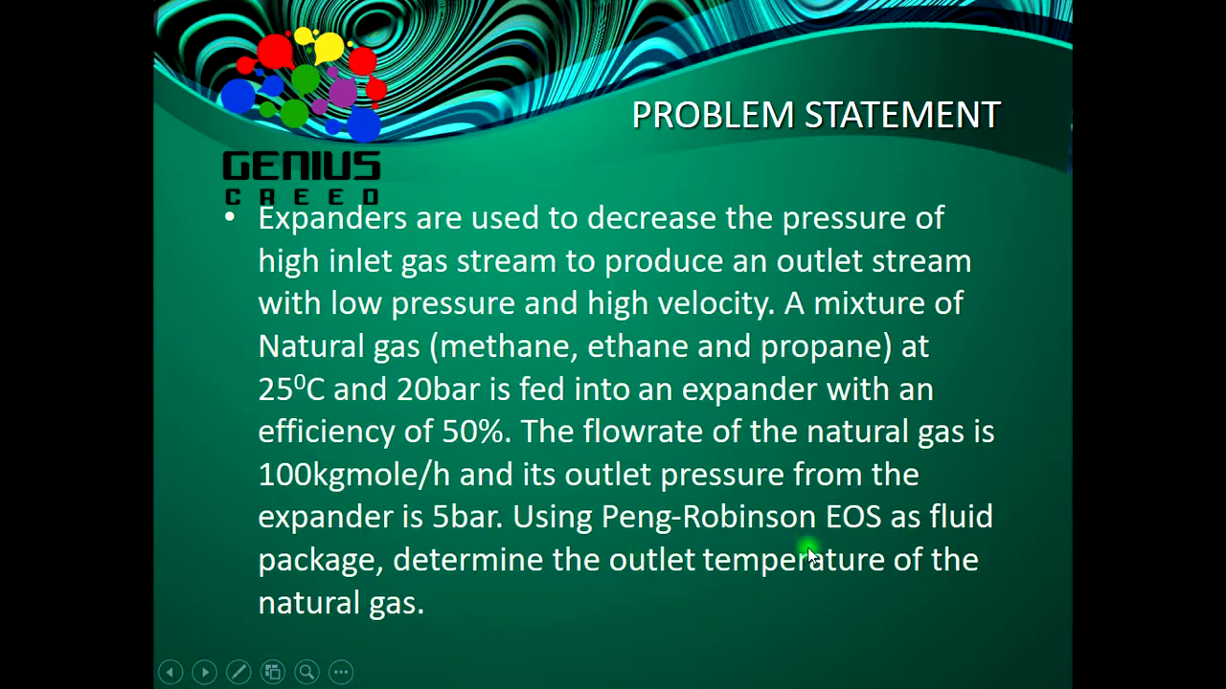
key(Right)
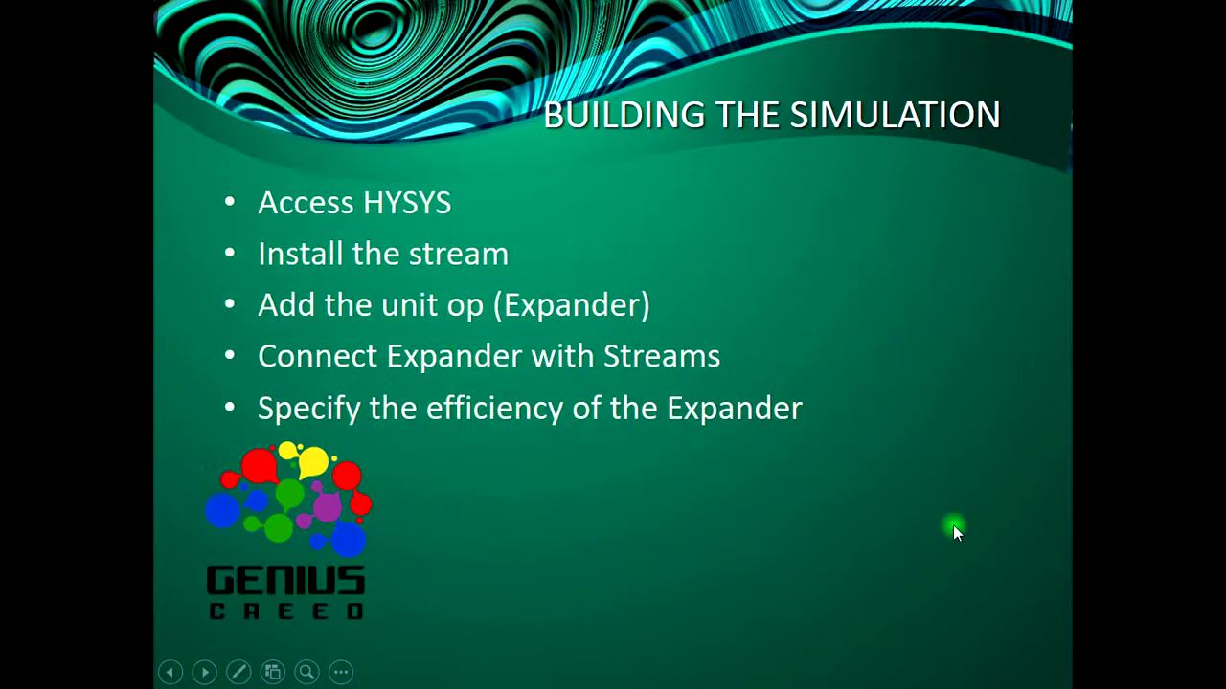
key(Right)
key(Right)
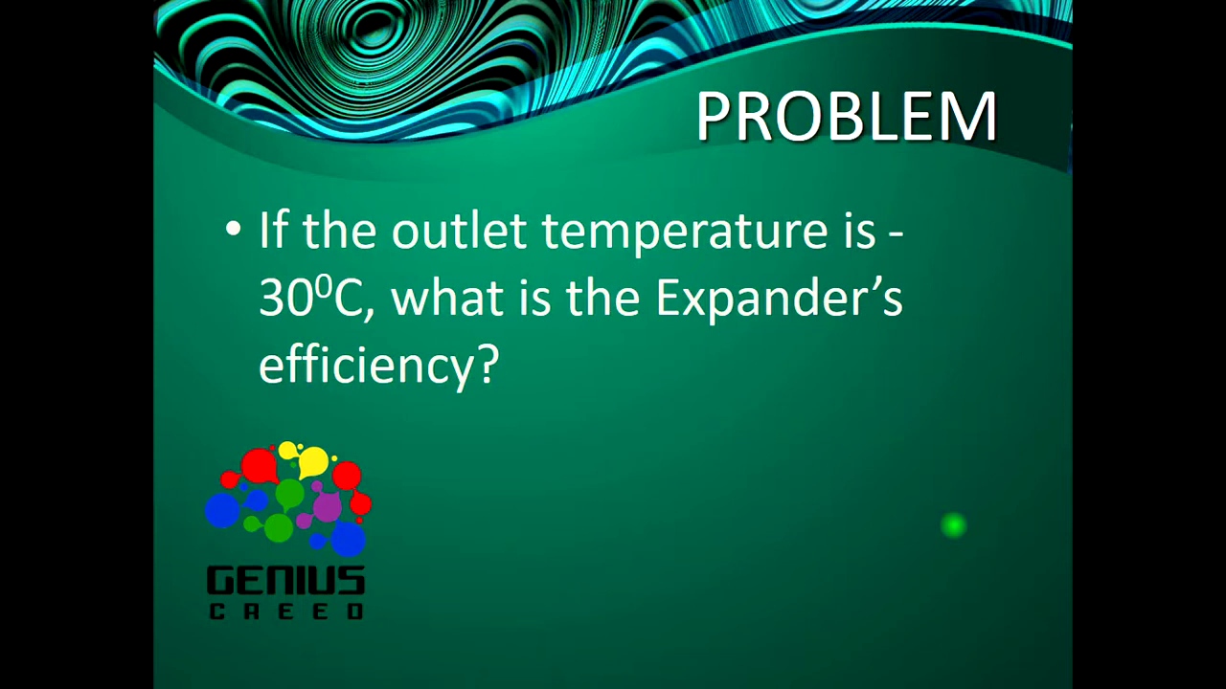
key(alt+Tab)
key(alt+Tab)
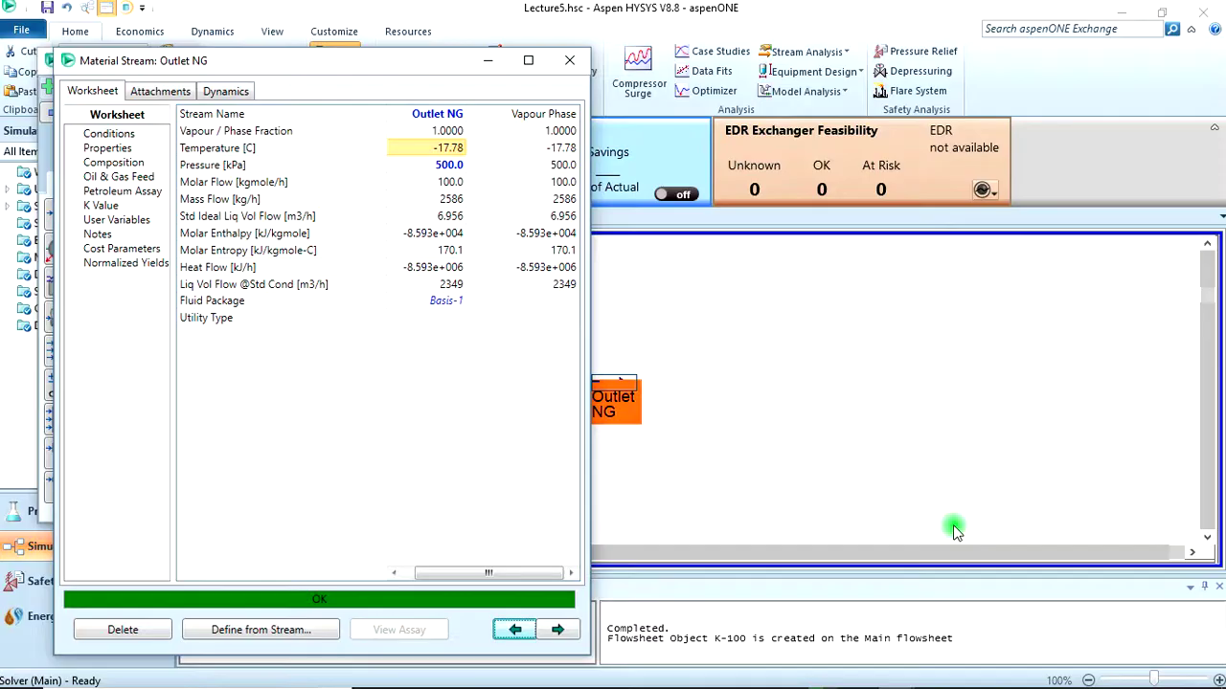
- Delete the NG Expander's adiabatic efficiency value, leaving the Outlet NG temperature unsolved
click(570, 60)
click(661, 324)
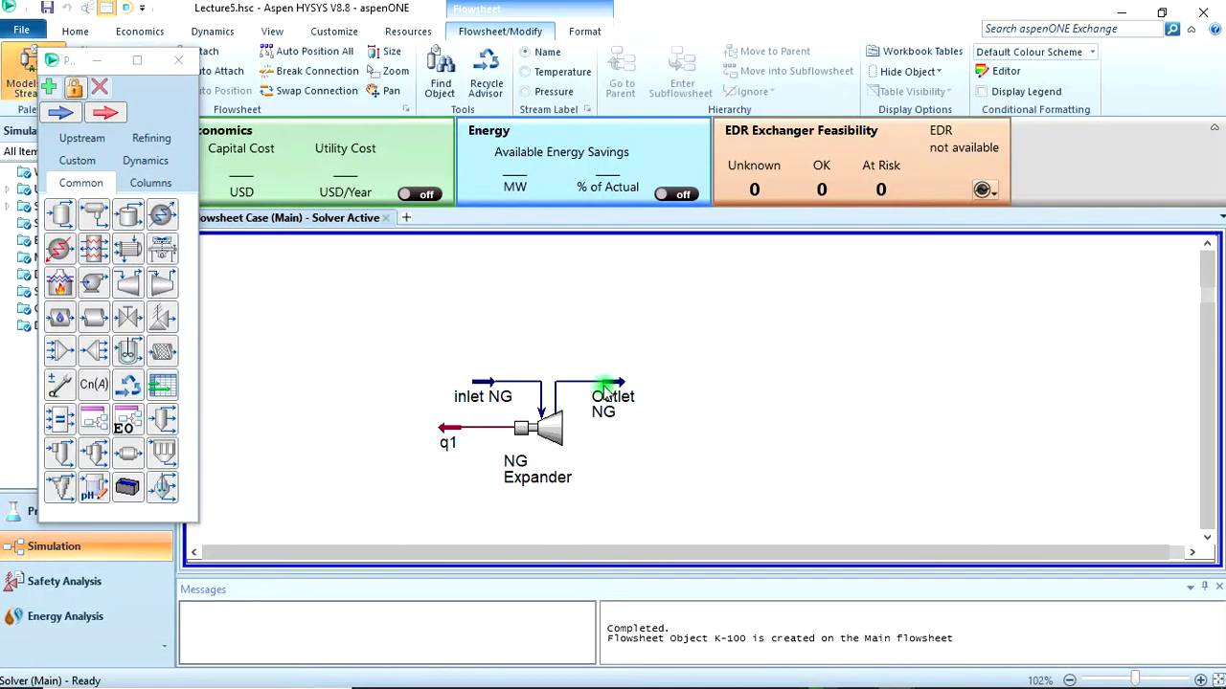
double_click(553, 432)
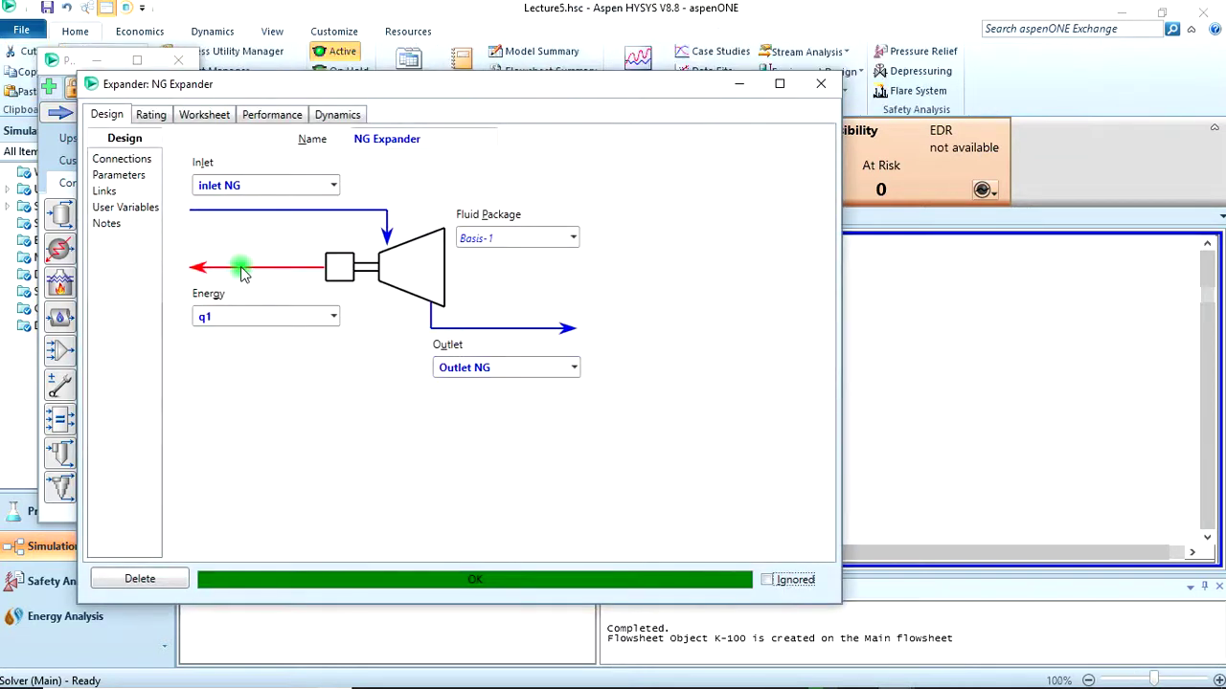
click(119, 176)
click(446, 161)
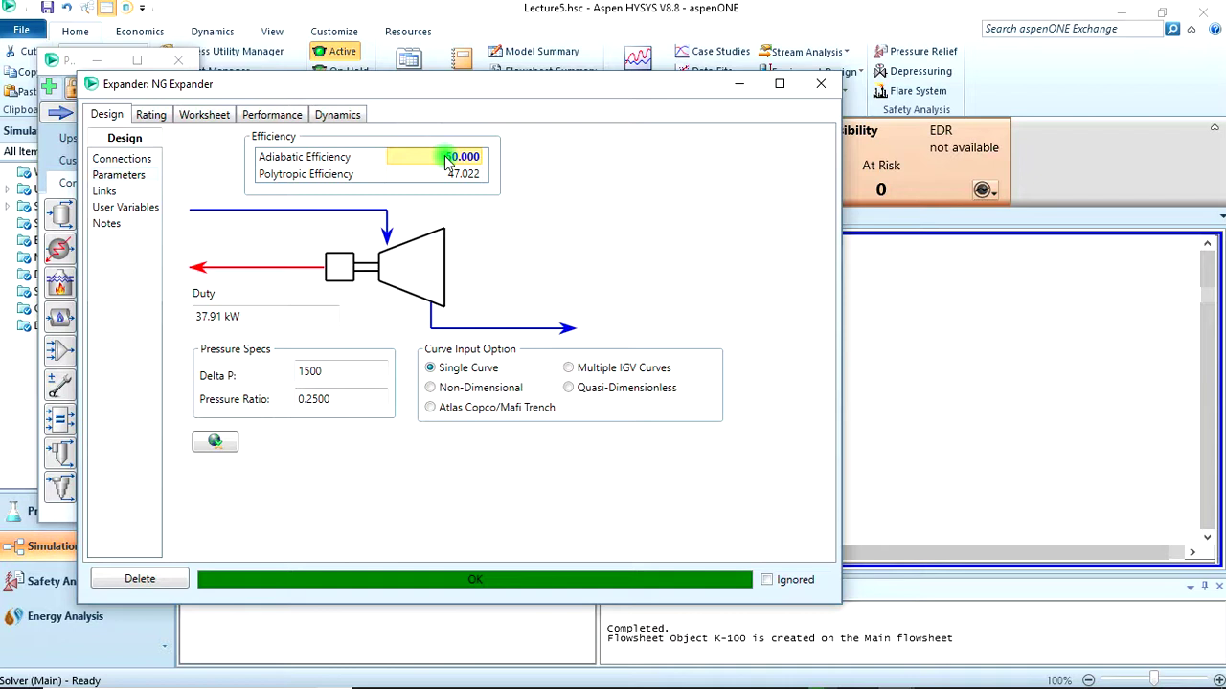
key(Delete)
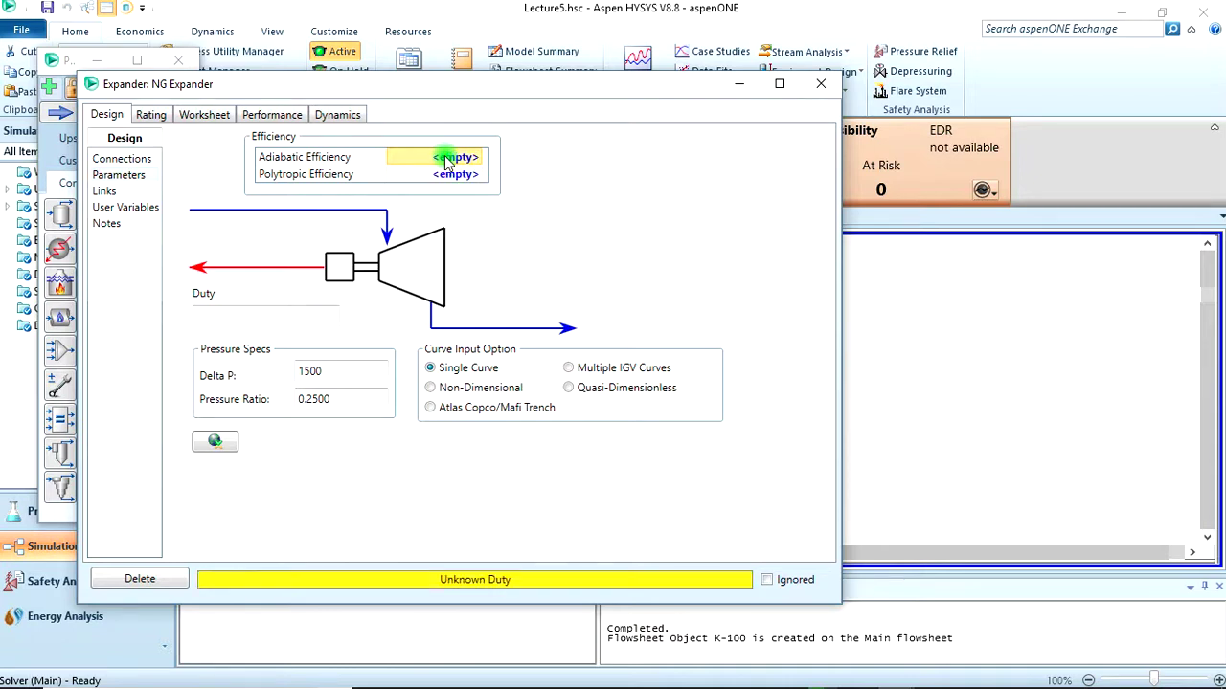
click(209, 115)
click(536, 175)
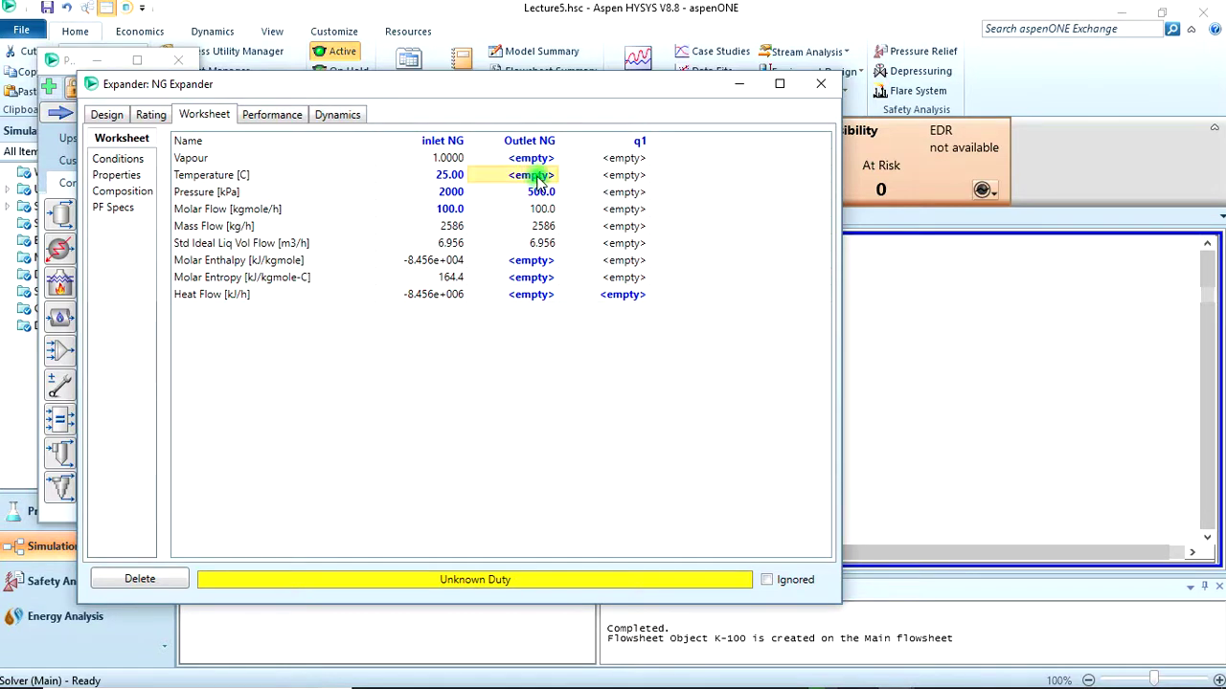
- Set Outlet NG to -30 °C and read the 70.730% adiabatic efficiency on Design > Parameters
click(539, 177)
text(30)
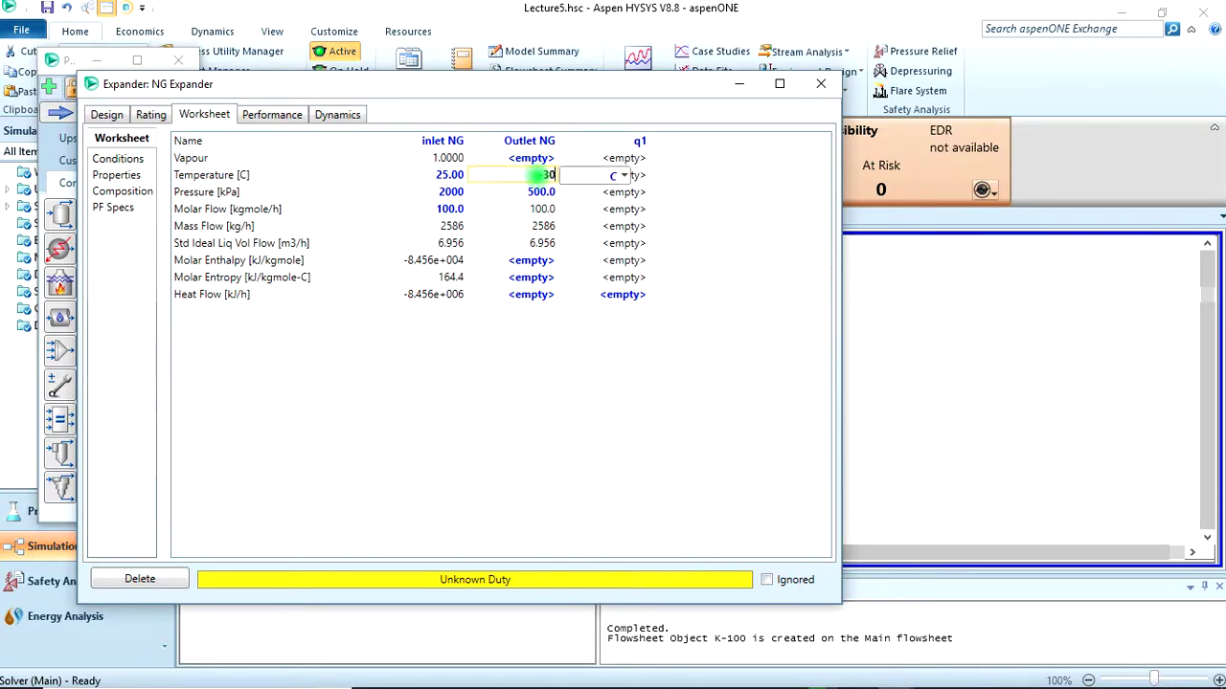
key(Return)
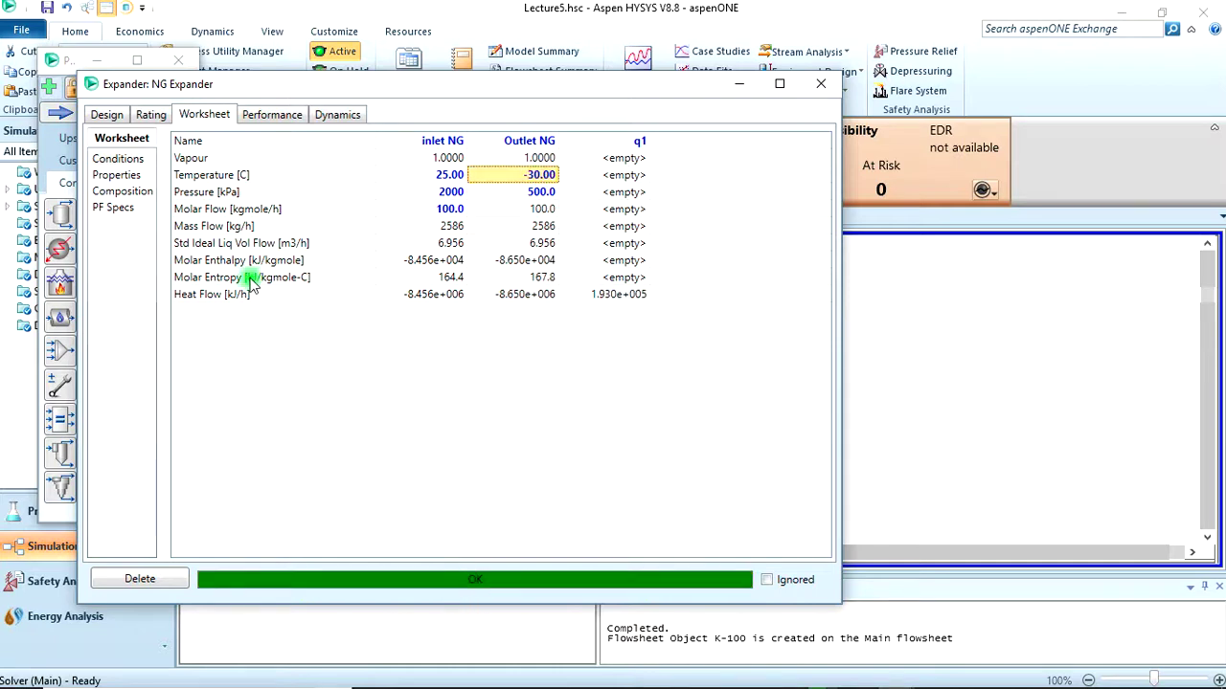
click(108, 115)
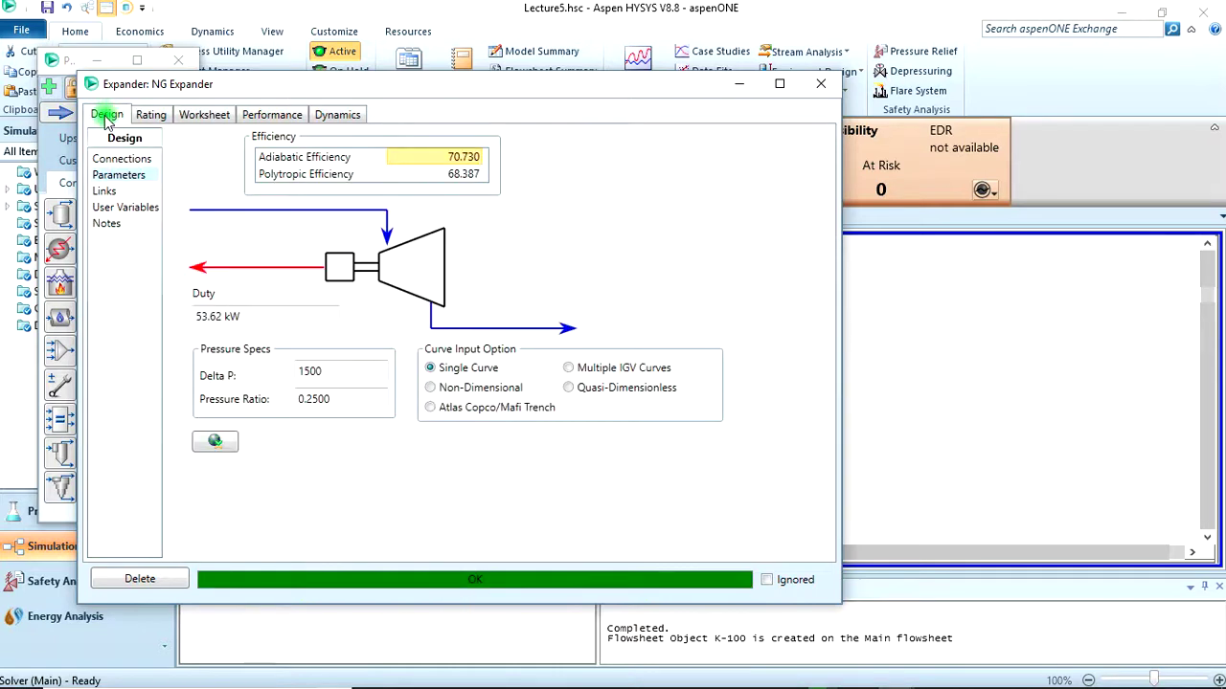